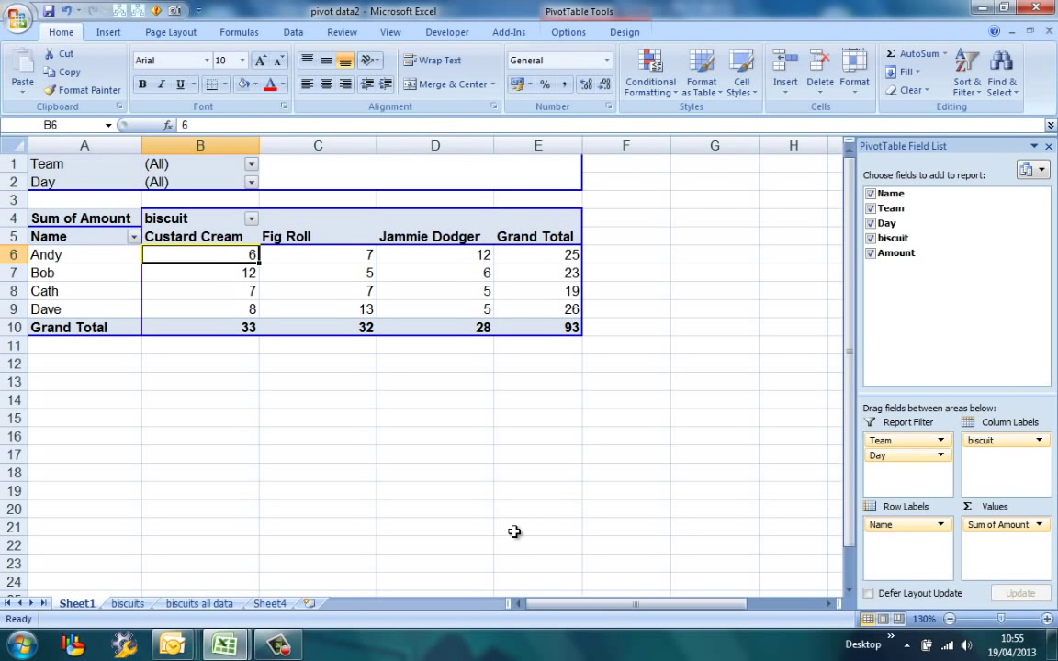
- Check the source data on the biscuits sheet, drill down into the pivot table's Fig Roll value in C9, and widen the detail's Day column
left_click(128, 604)
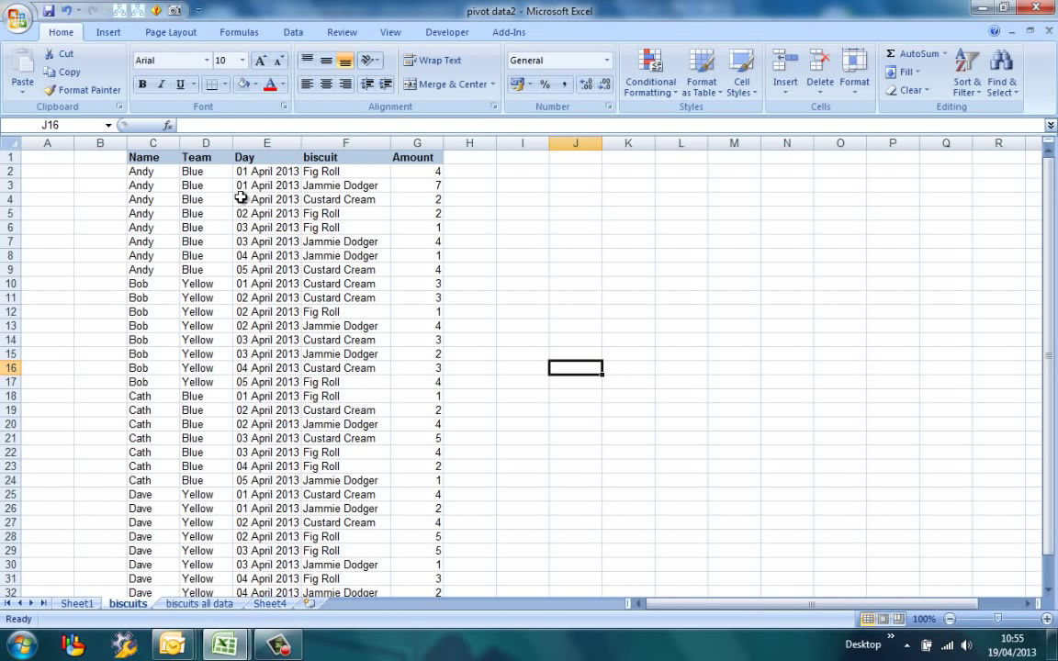
left_click(77, 604)
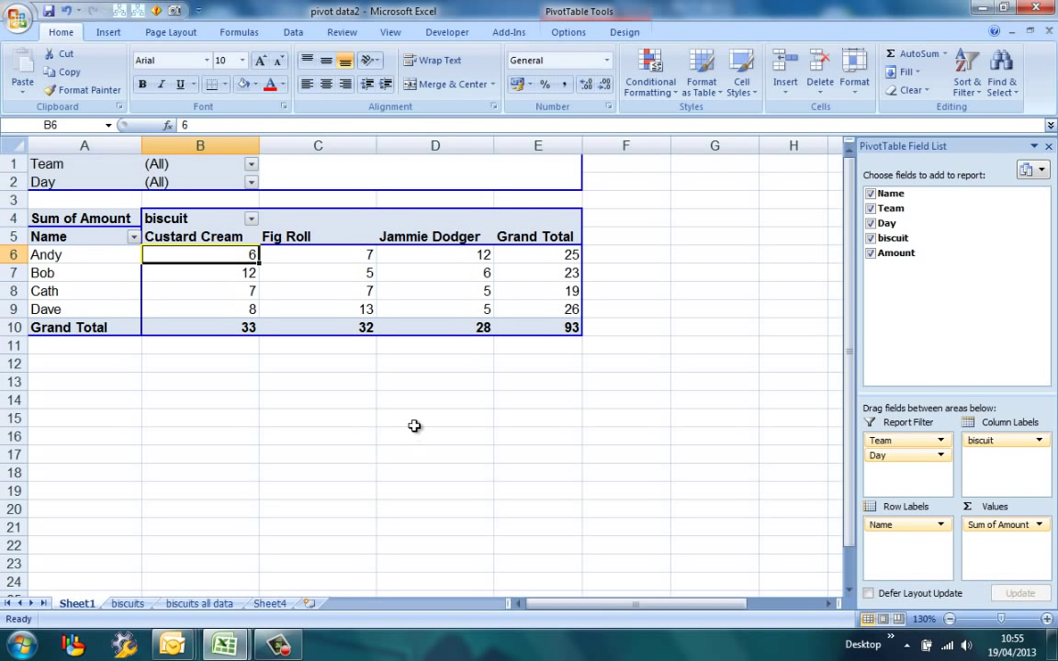
left_click(365, 310)
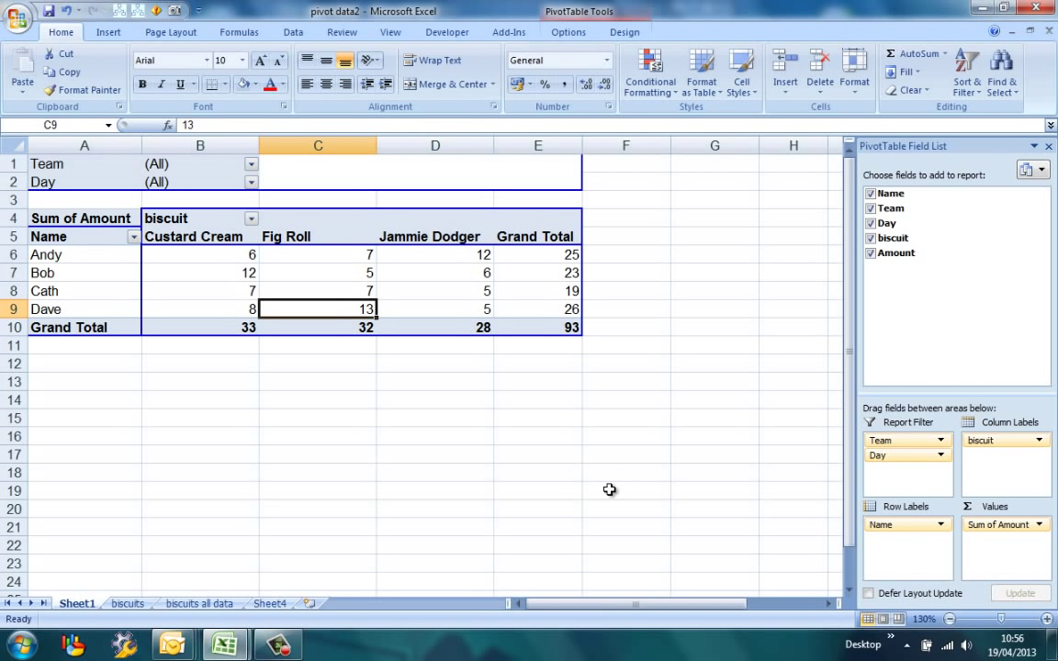
double_click(364, 310)
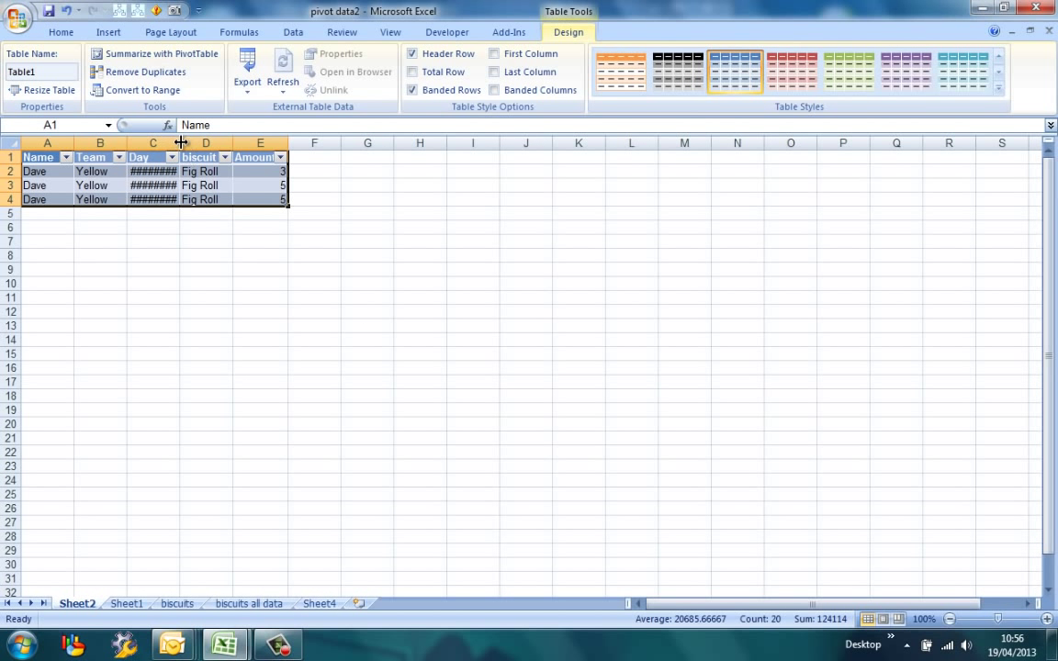
left_click_drag(182, 144, 199, 145)
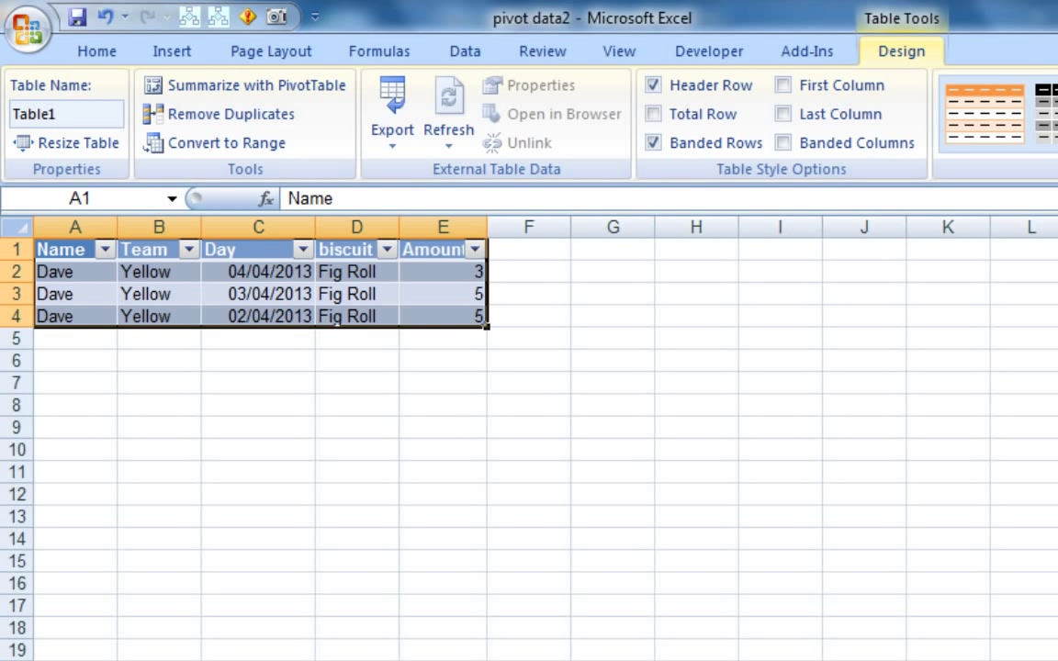
- Drill down into the pivot table's Jammie Dodger grand total in D10 and its Custard Cream value in B7
key("ctrl+Page_Up")
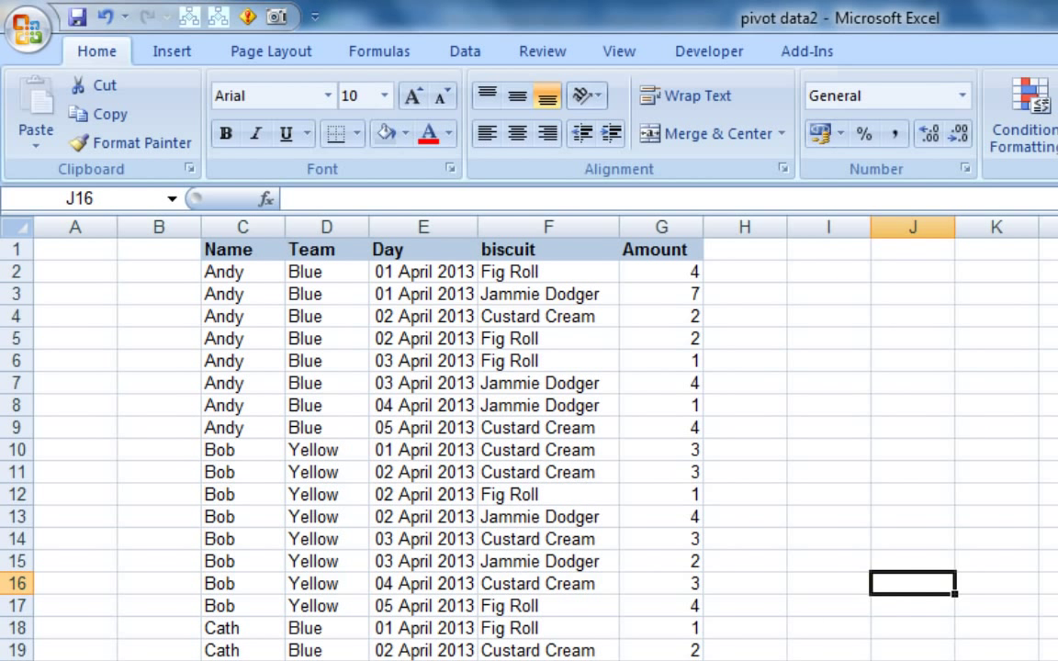
key("ctrl+Page_Down")
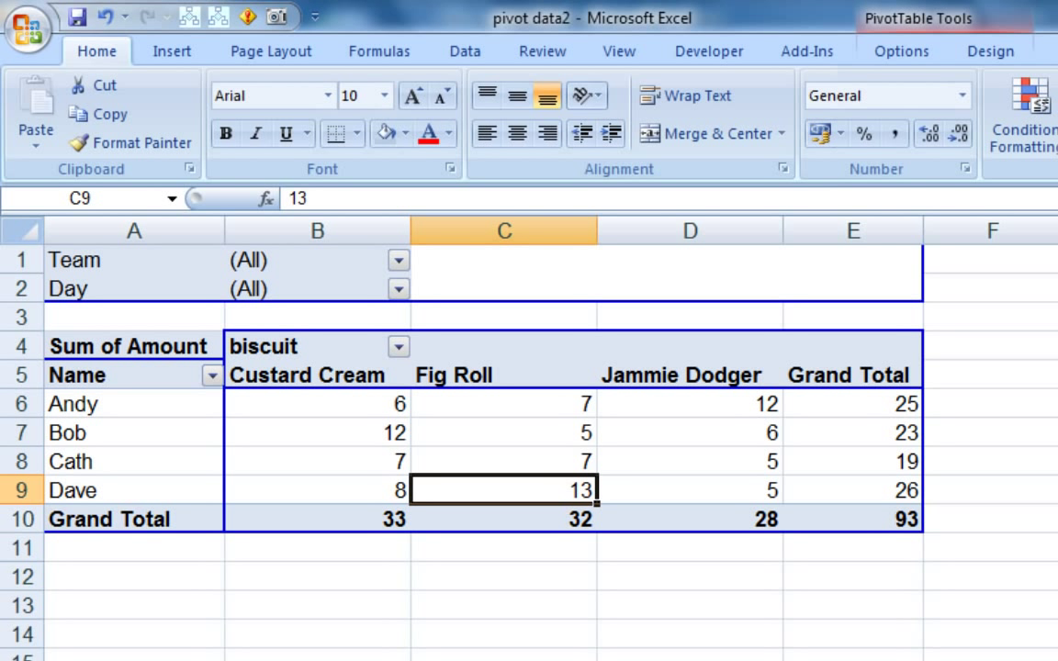
left_click(746, 529)
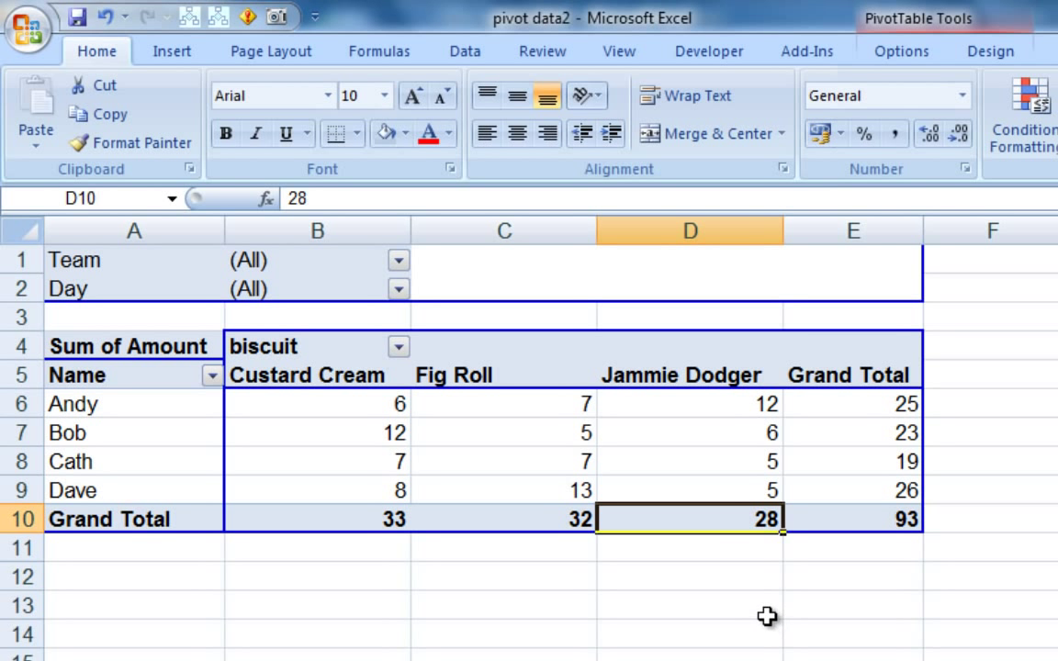
double_click(755, 522)
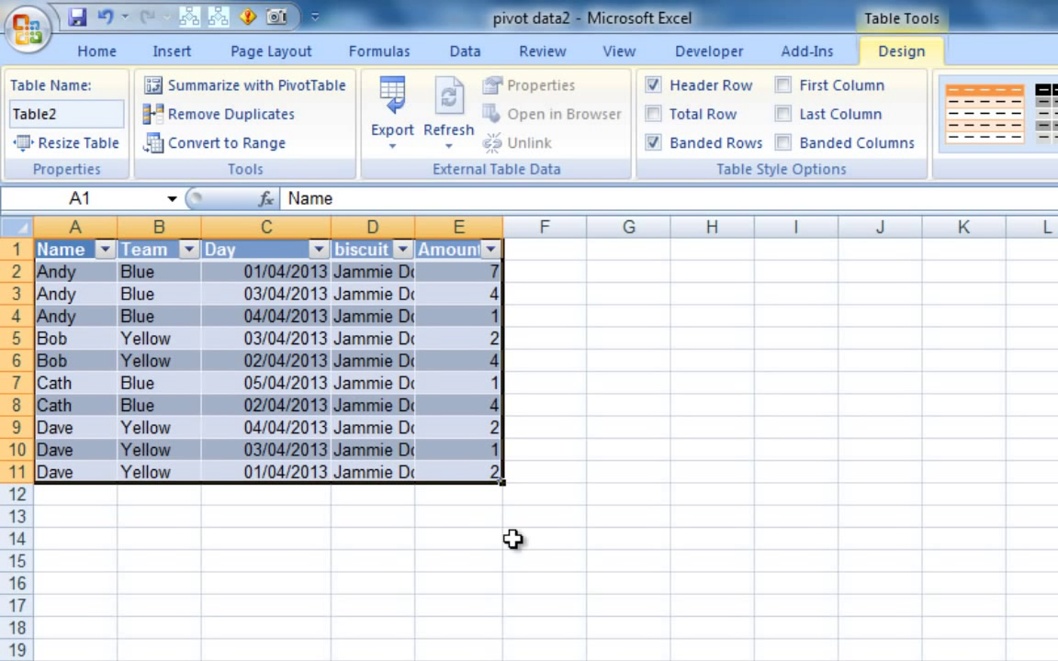
key("ctrl+Page_Up")
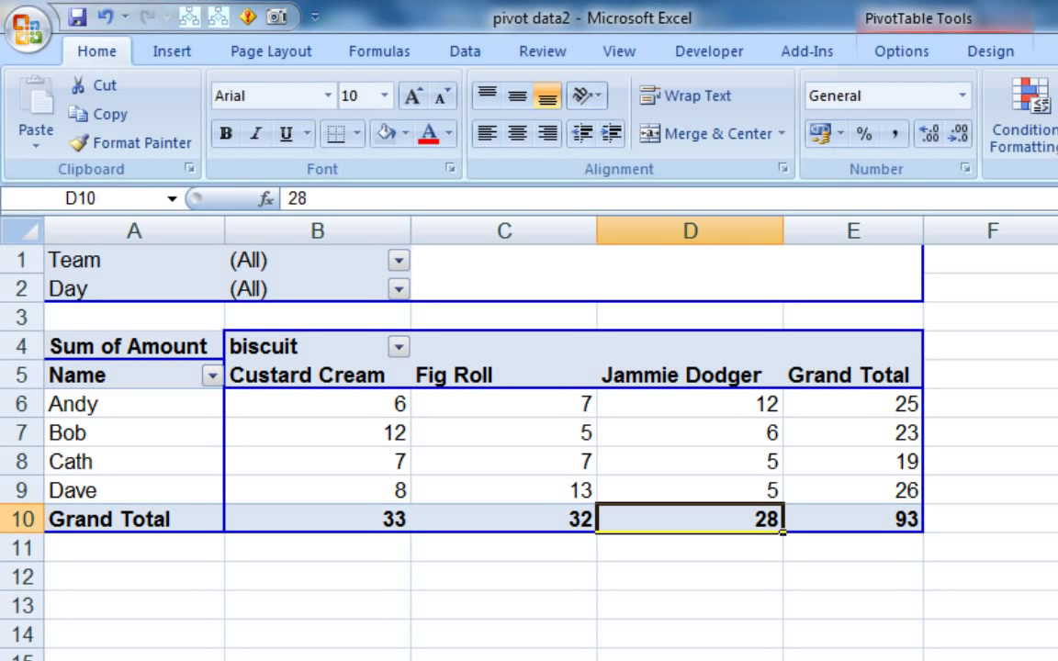
double_click(385, 435)
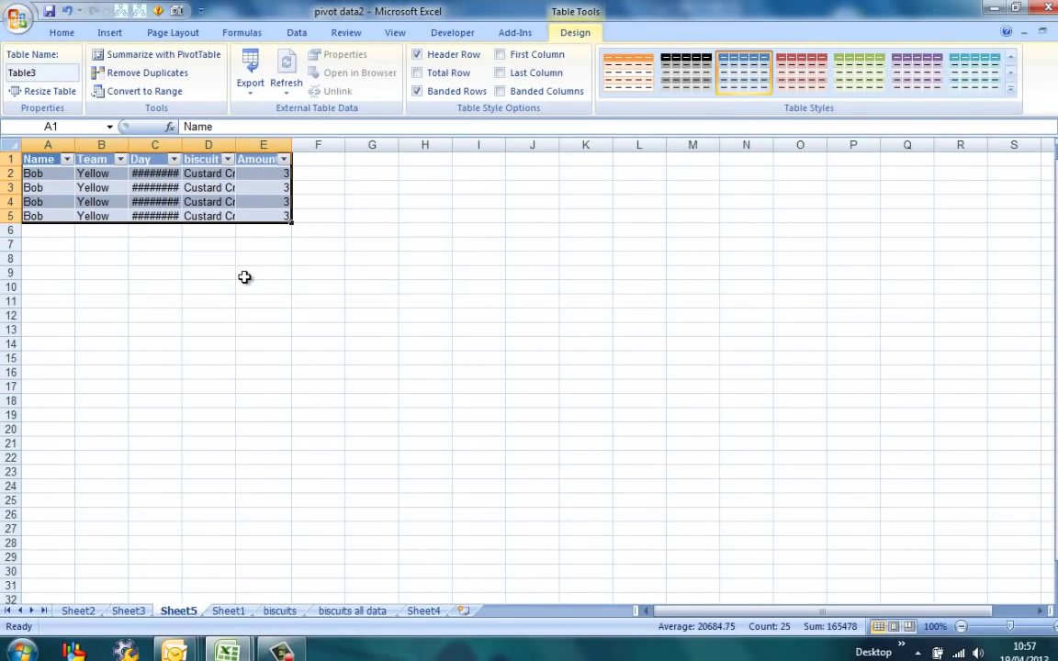
- Look through the detail sheets Sheet2, Sheet3 and Sheet5, and permanently delete all three together
left_click(129, 612)
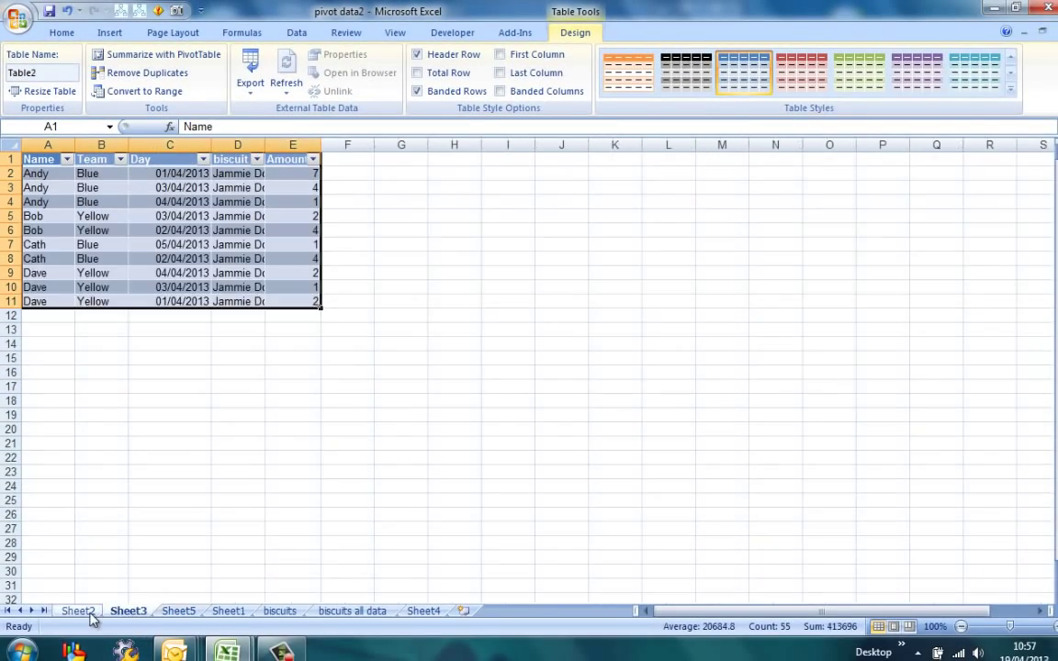
left_click(83, 612)
left_click(126, 611)
left_click(179, 612)
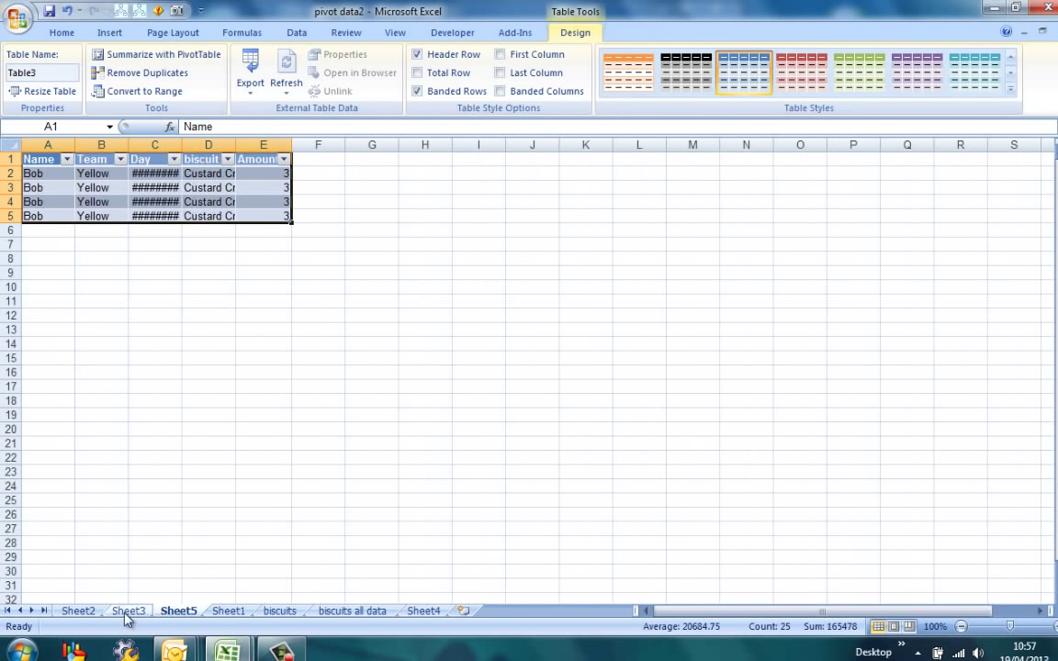
left_click(89, 613, "ctrl")
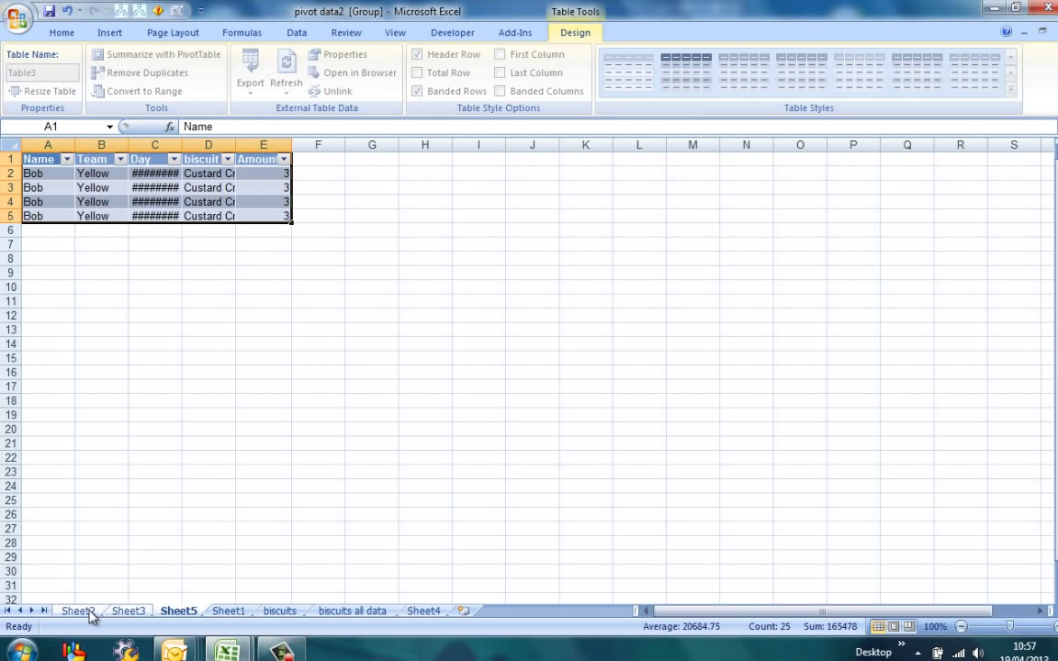
right_click(89, 612)
left_click(173, 433)
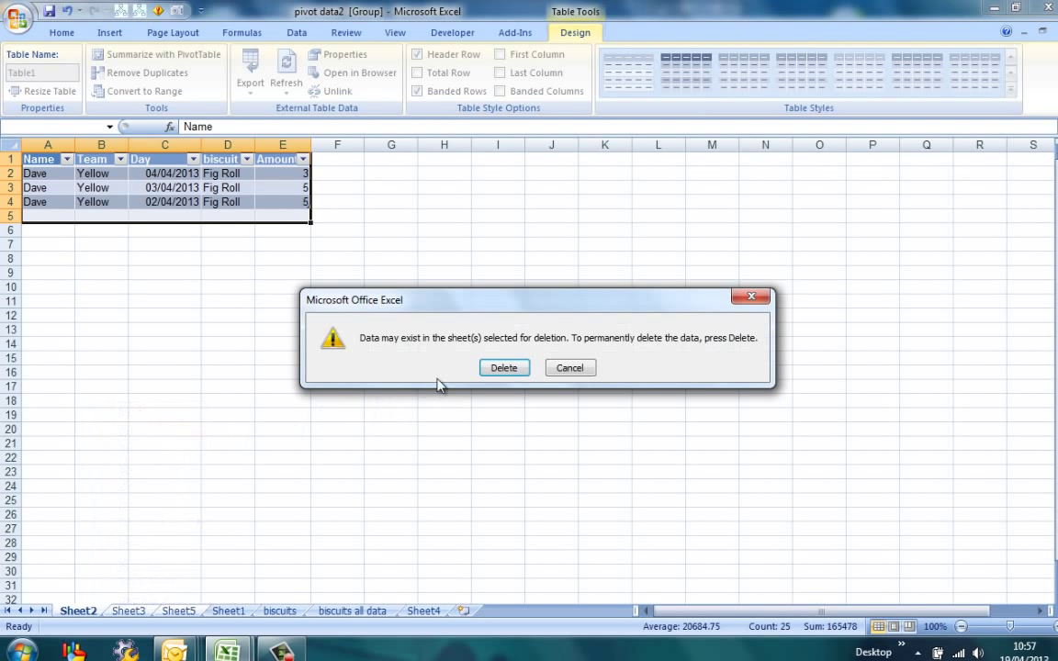
left_click(503, 367)
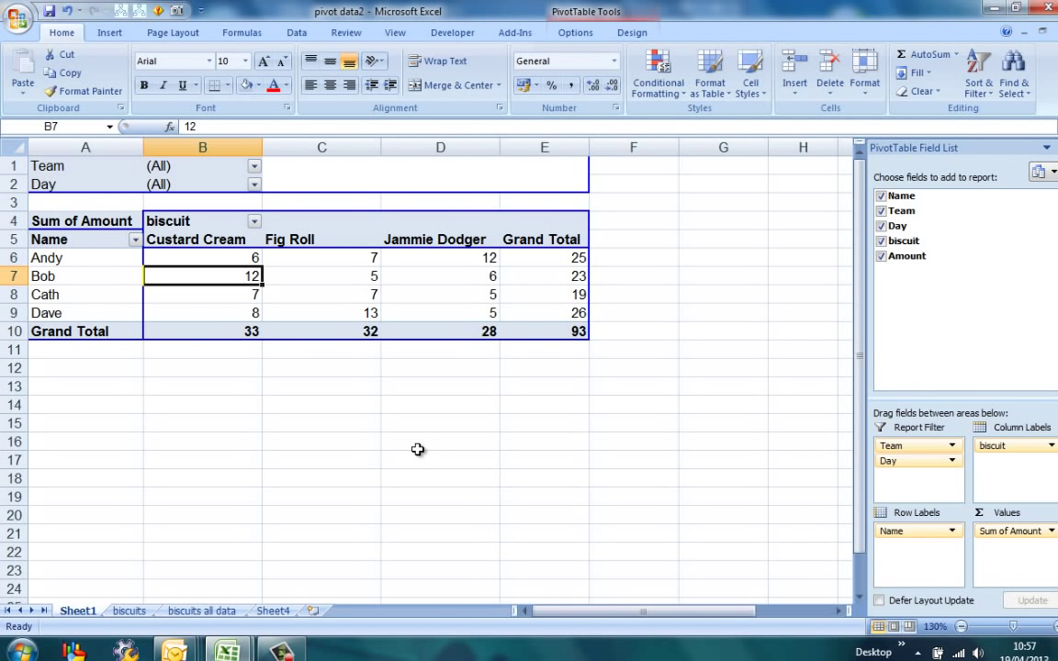
- Set the Sum of Amount value field to show values as % of row
left_click(1029, 532)
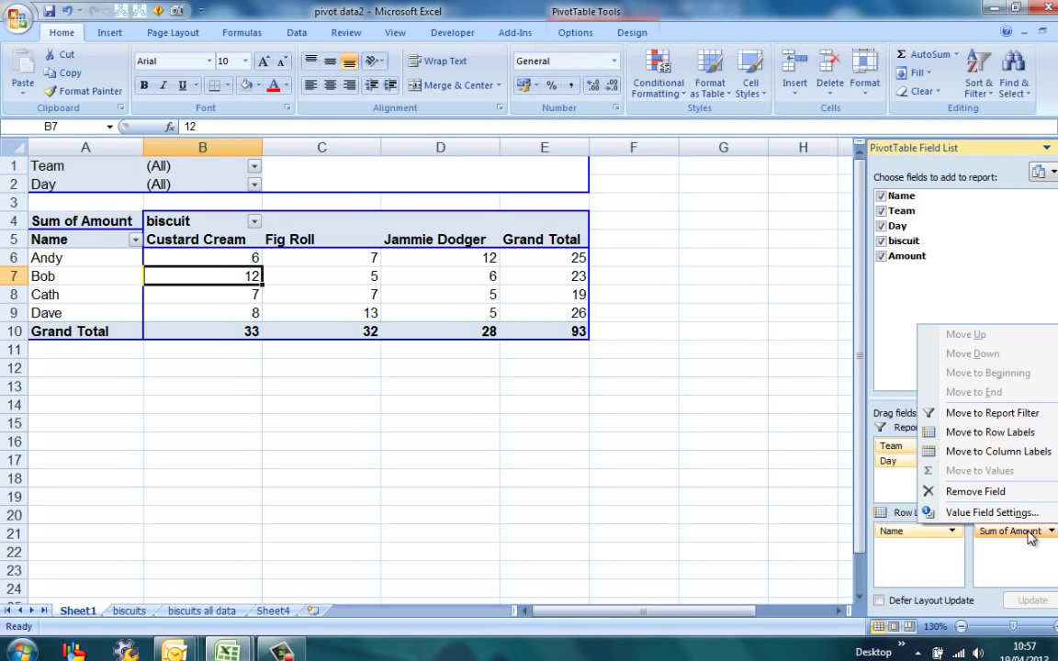
left_click(992, 513)
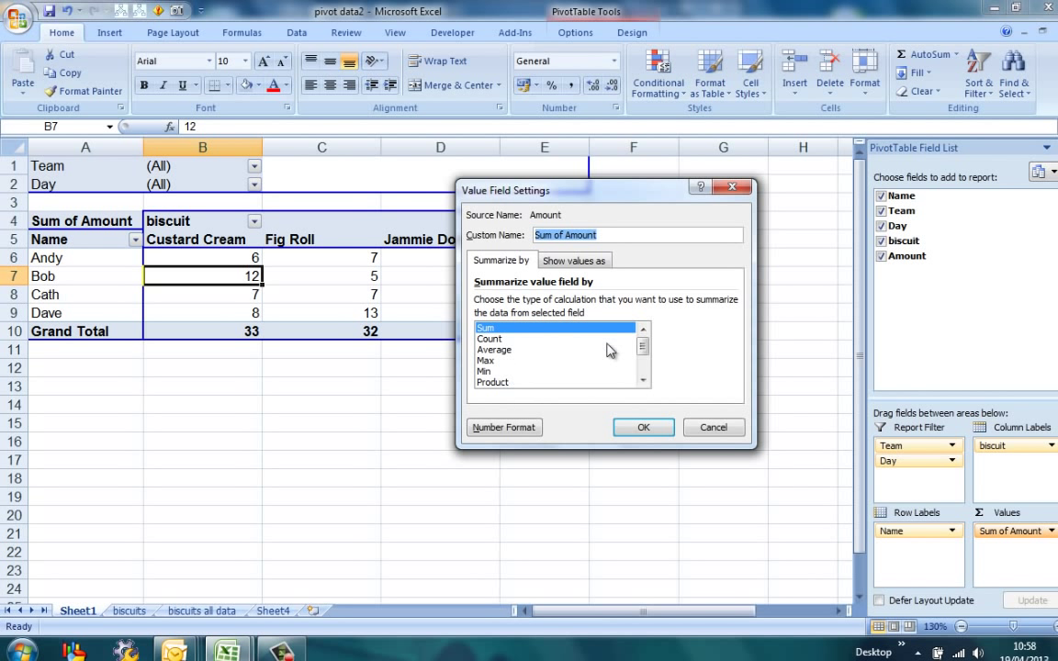
left_click(597, 265)
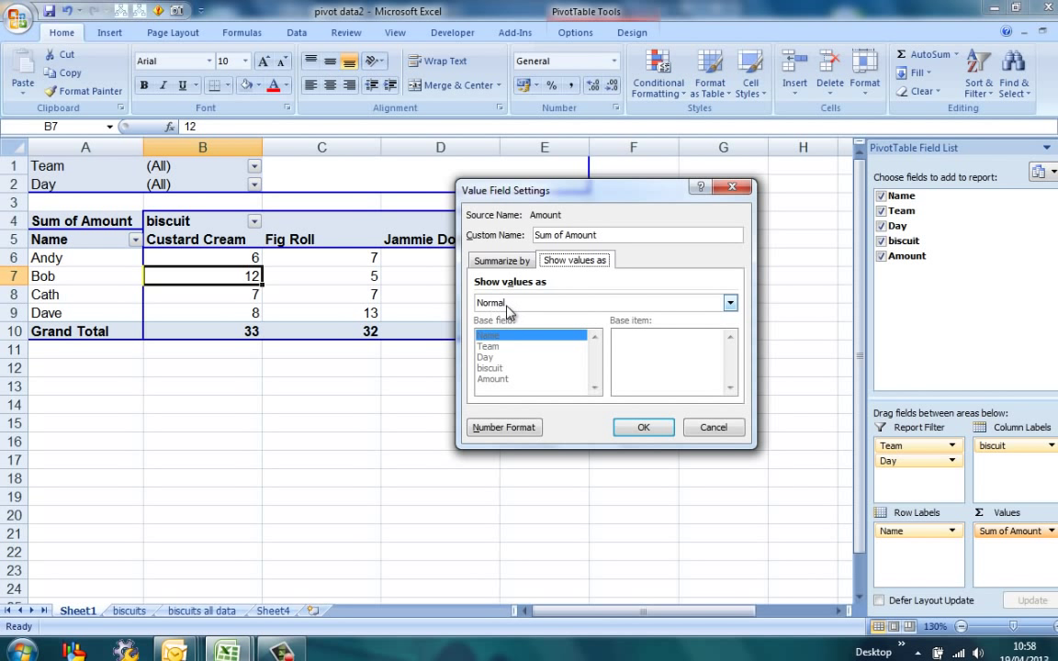
left_click(732, 304)
mouse_move(730, 330)
left_mouse_down()
mouse_move(732, 354)
mouse_move(735, 347)
left_mouse_up()
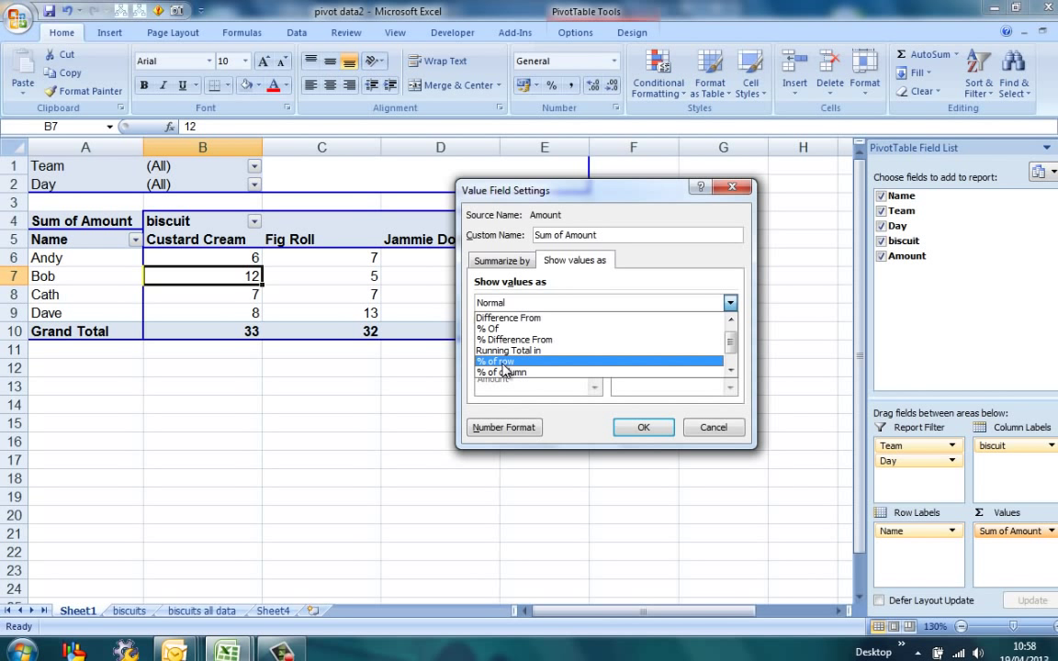
left_click(534, 177)
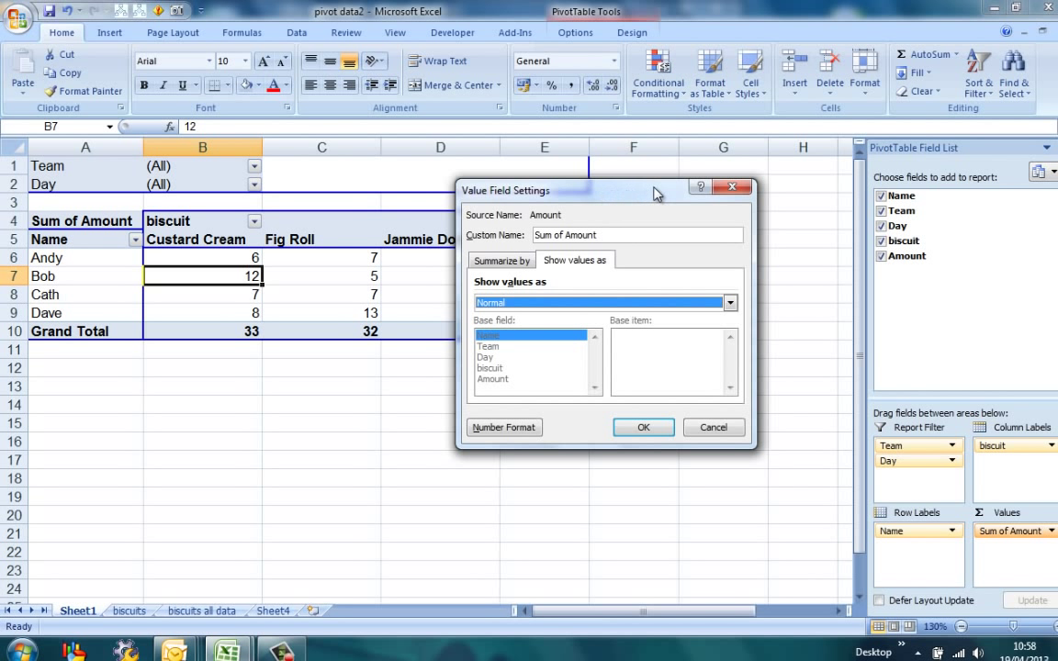
mouse_move(637, 193)
left_mouse_down()
mouse_move(796, 183)
mouse_move(776, 179)
left_mouse_up()
left_click(769, 284)
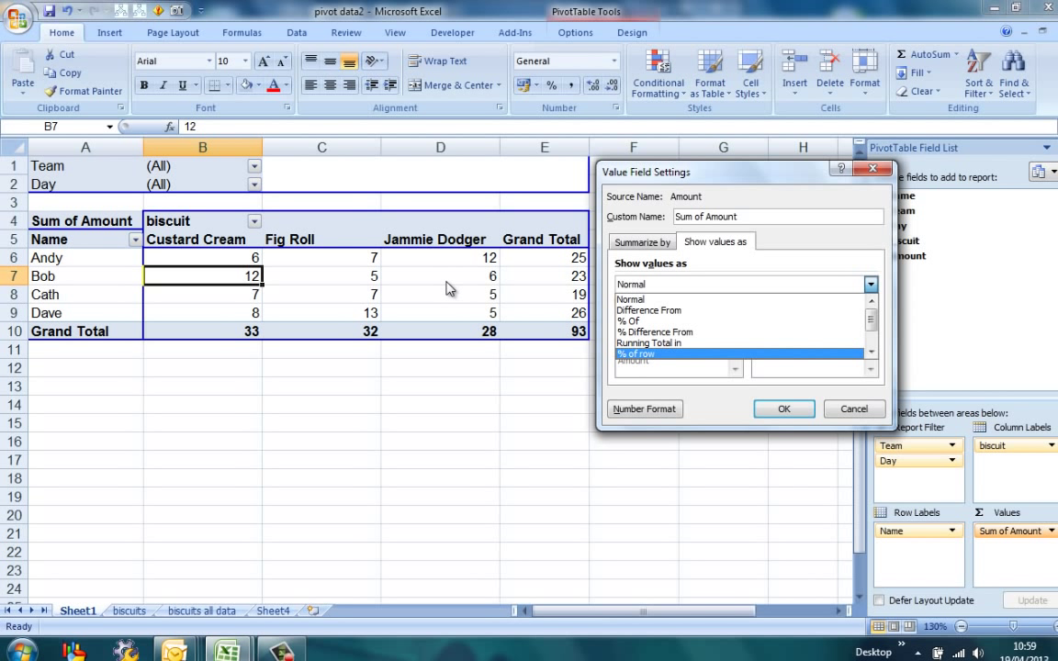
left_click(641, 358)
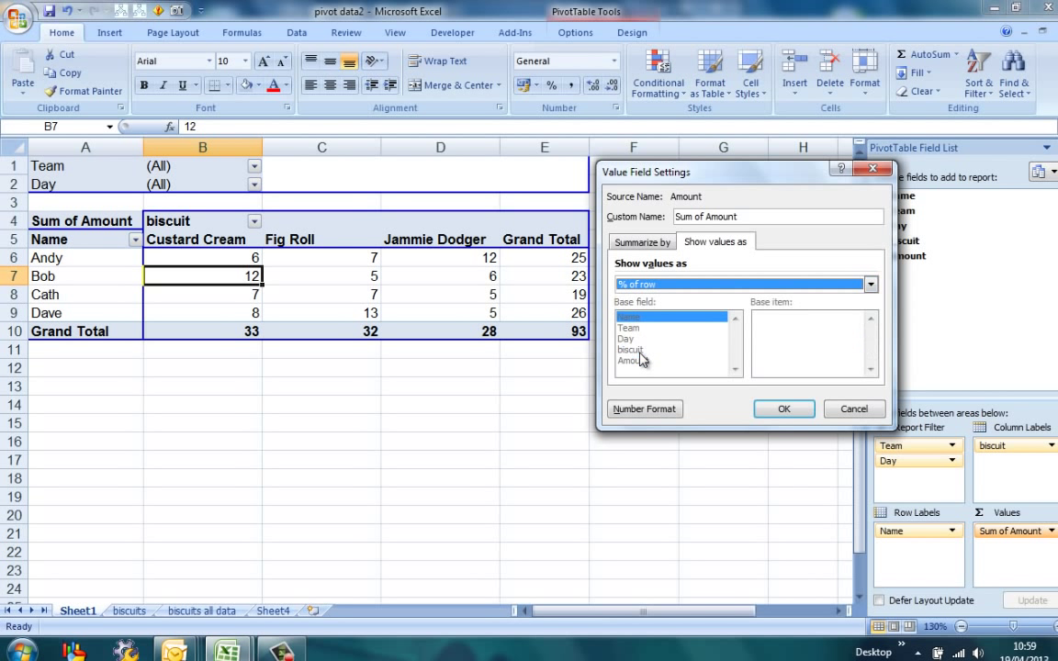
left_click(781, 412)
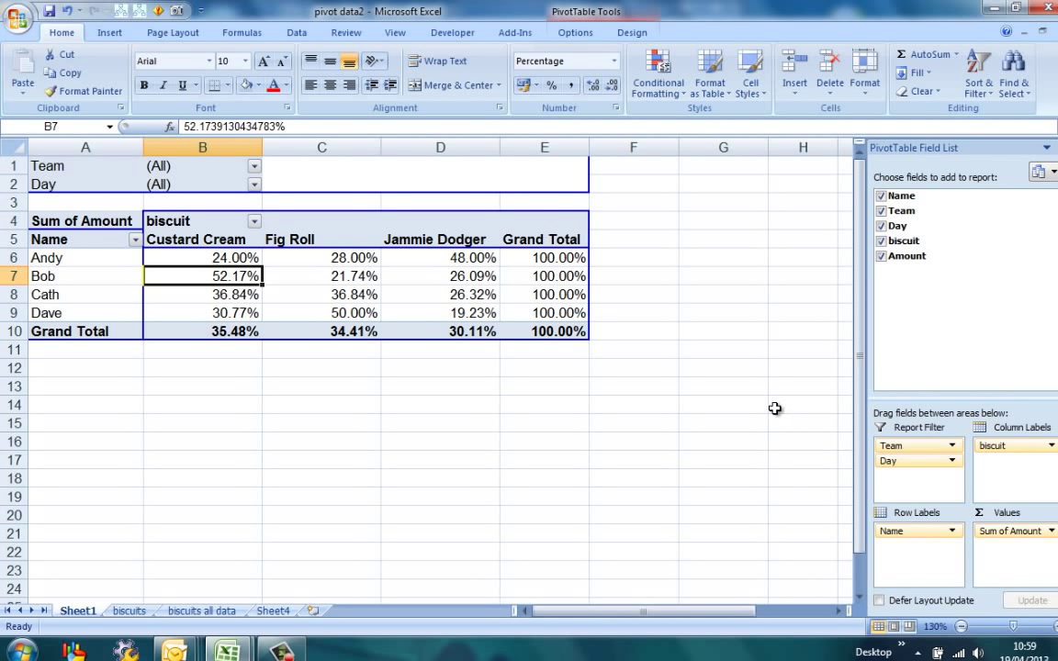
- Set the Sum of Amount value field to show values as % of total
left_click(459, 258)
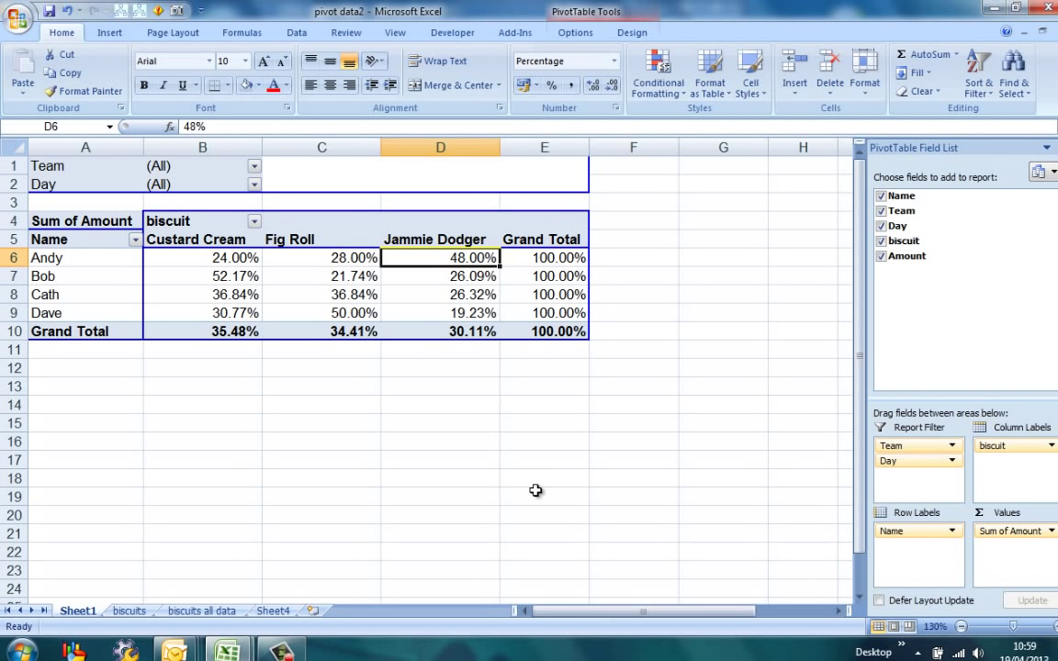
left_click(1017, 533)
left_click(919, 482)
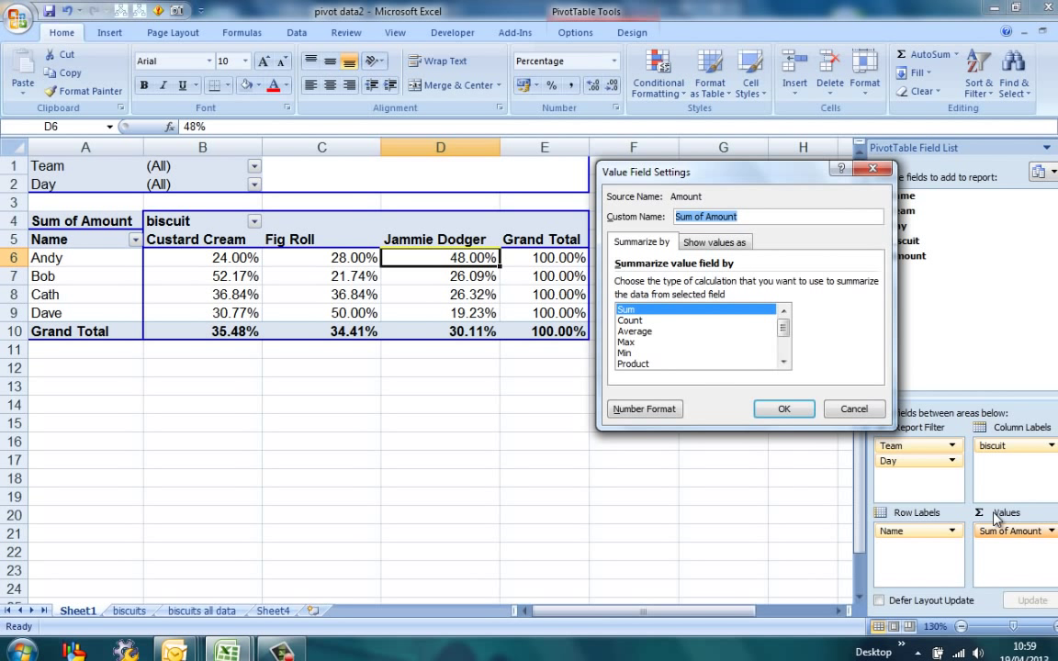
left_click(725, 244)
left_click(870, 284)
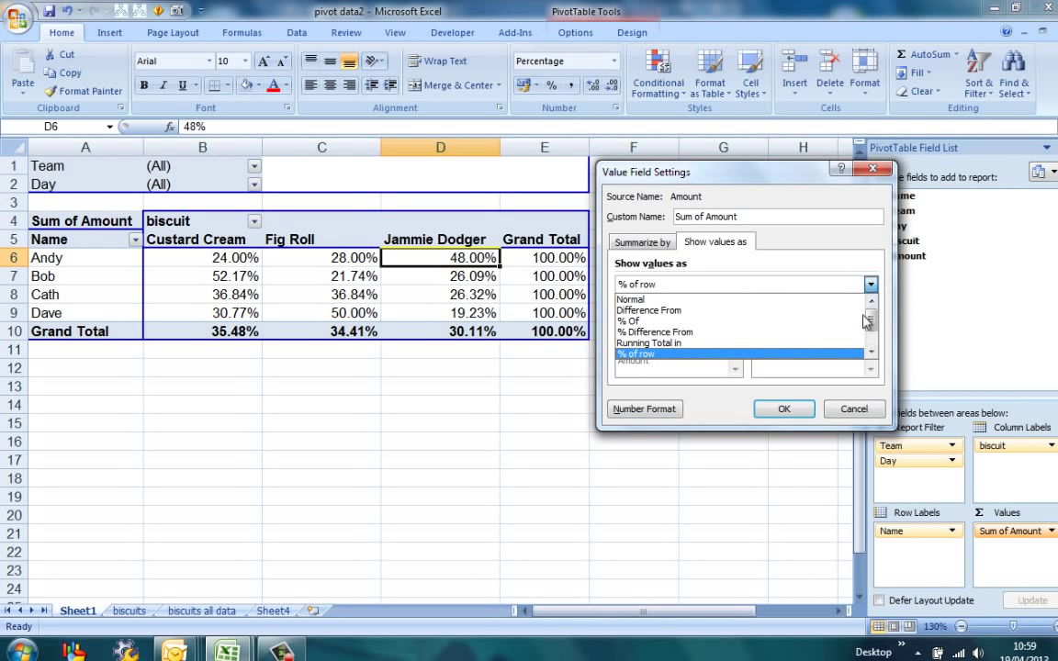
left_click(870, 352)
left_click(870, 352)
left_click(869, 352)
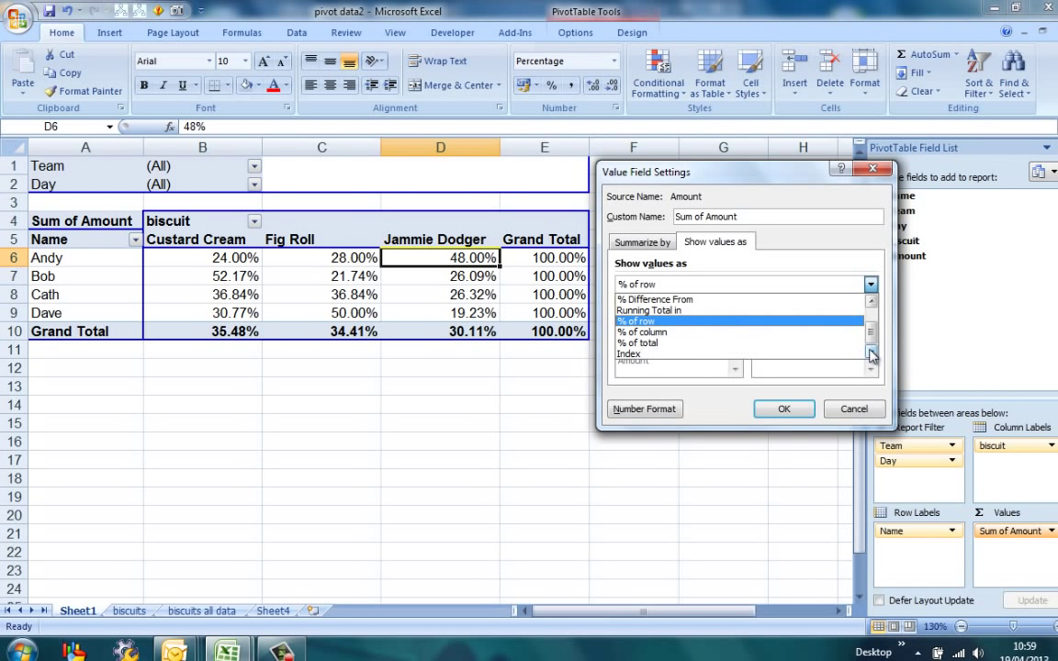
left_click(716, 344)
left_click(784, 409)
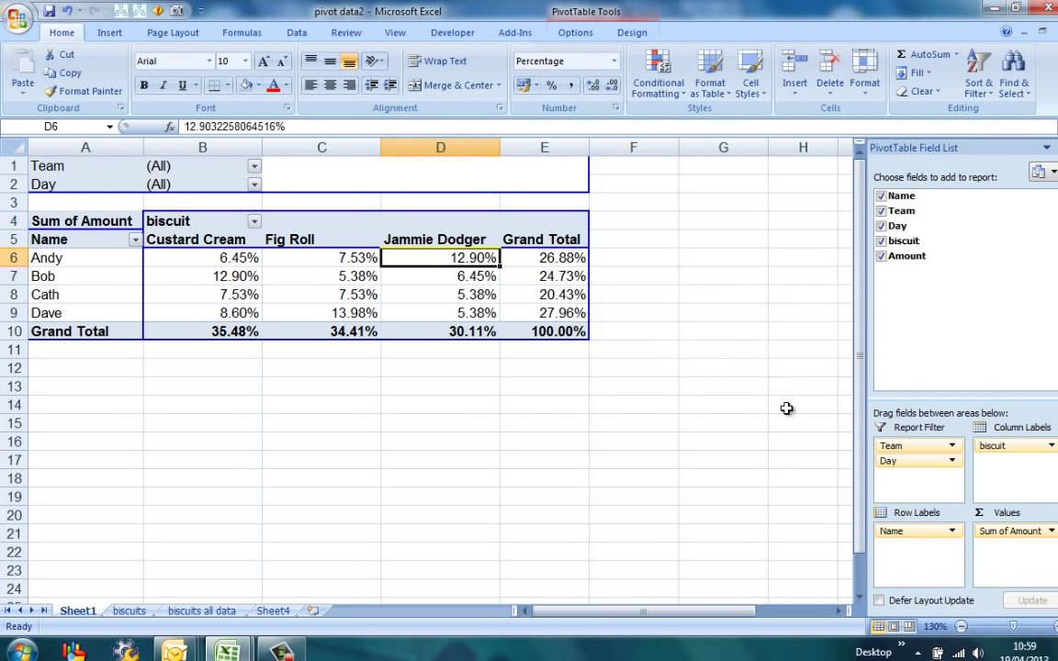
- Undo the last two changes to how the Sum of Amount values are shown
left_click(347, 295)
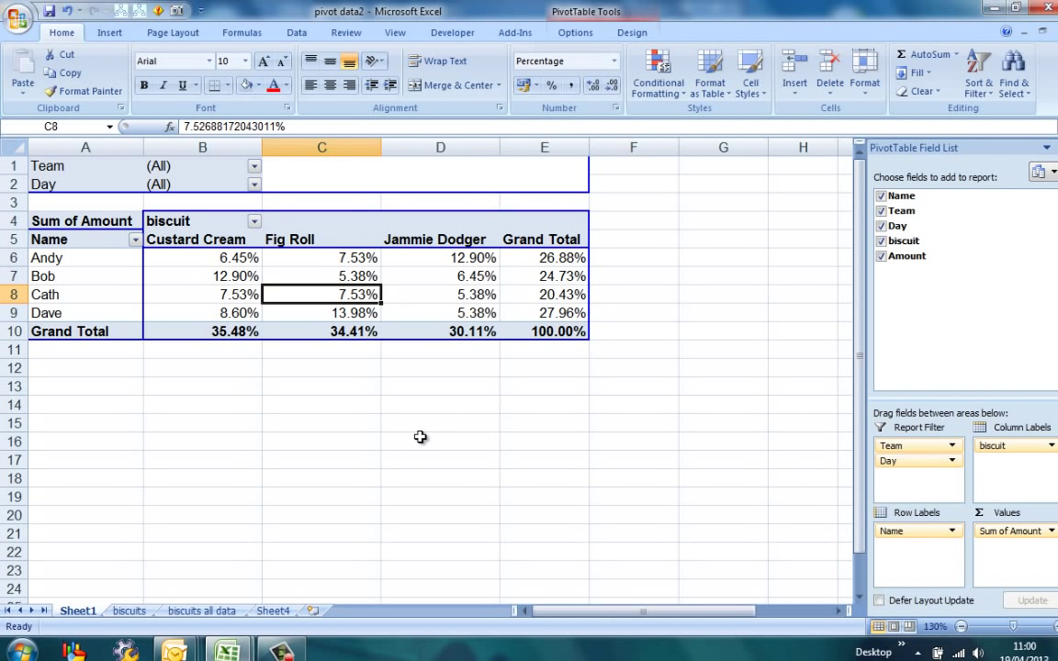
key("Up")
key("Up")
key("Right")
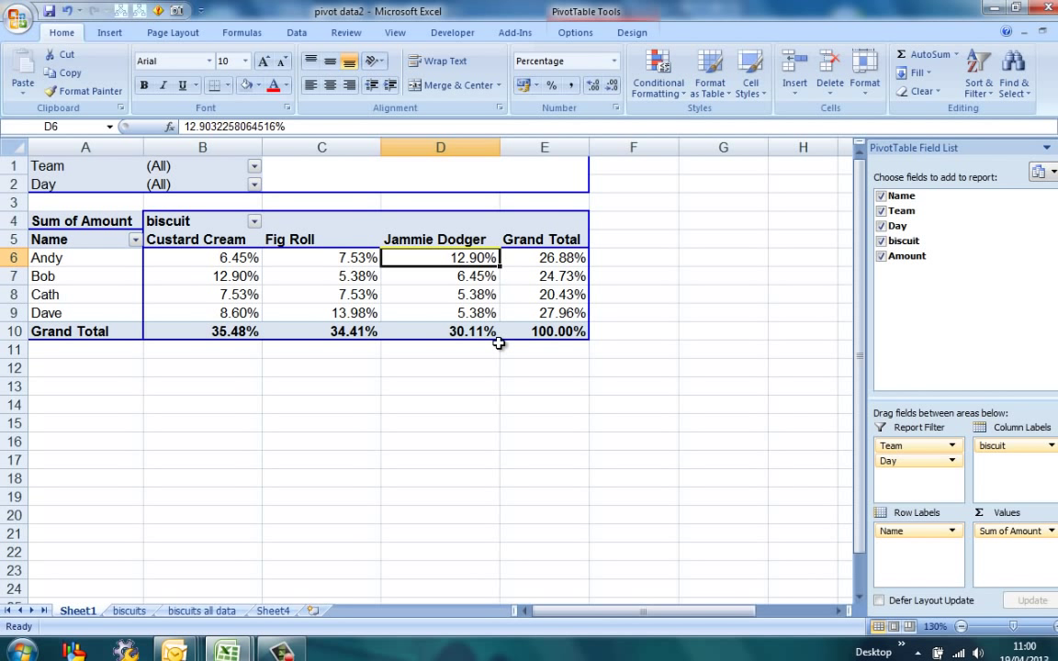
key("ctrl+z")
key("ctrl+z")
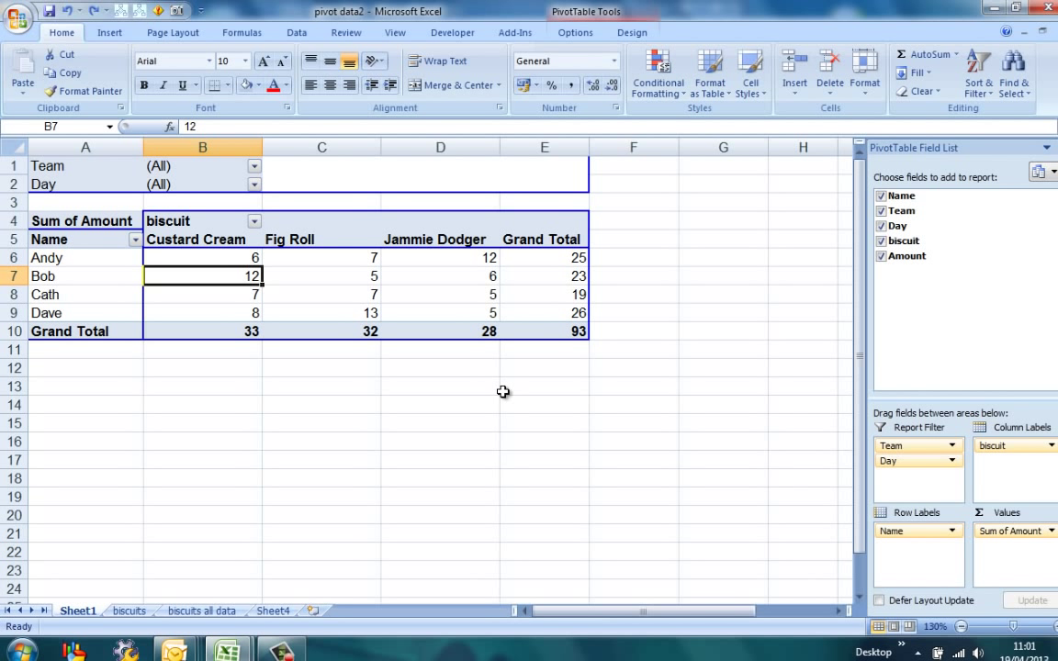
- Insert a clustered column PivotChart from the biscuit pivot table and close the PivotChart Filter Pane
left_click(484, 275)
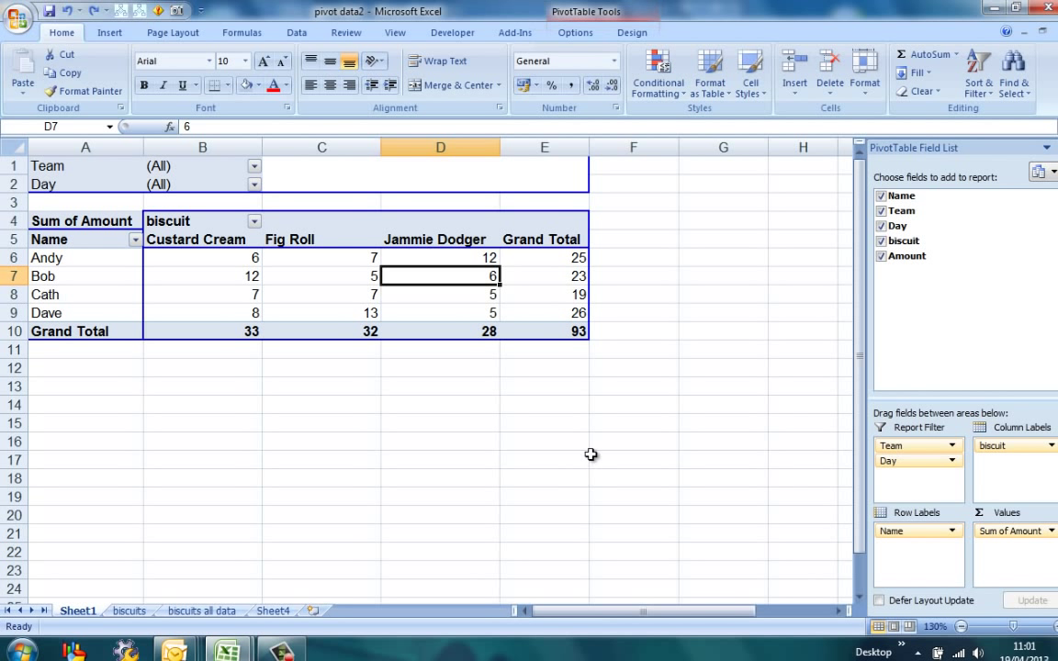
left_click(606, 13)
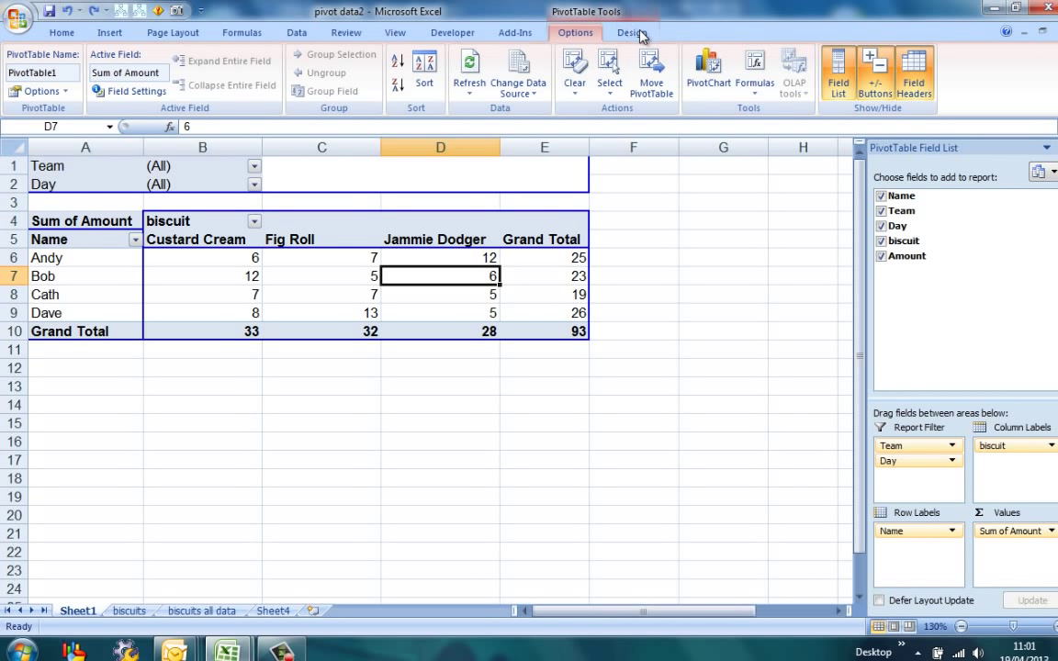
left_click(724, 90)
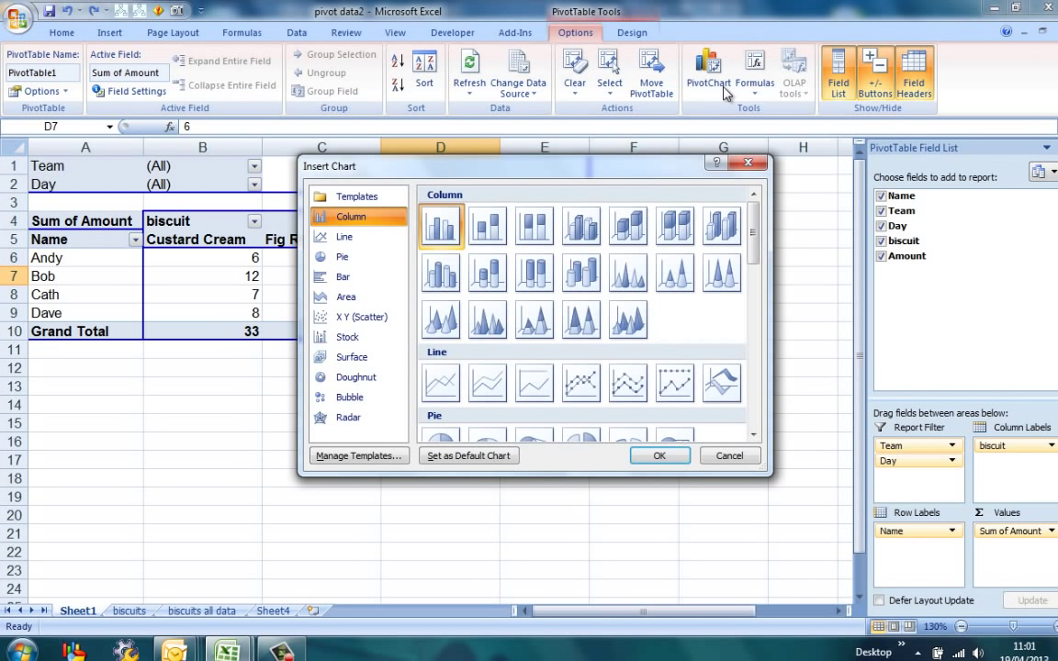
left_click(661, 456)
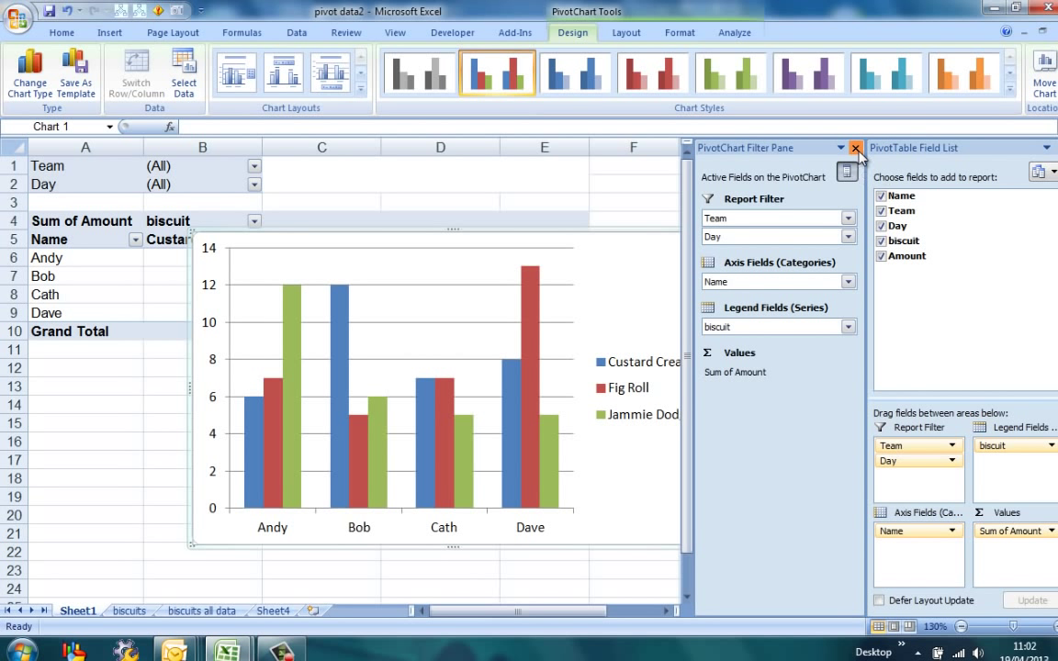
left_click(855, 148)
mouse_move(675, 310)
left_mouse_down()
mouse_move(688, 403)
mouse_move(708, 348)
mouse_move(664, 293)
mouse_move(671, 304)
left_mouse_up()
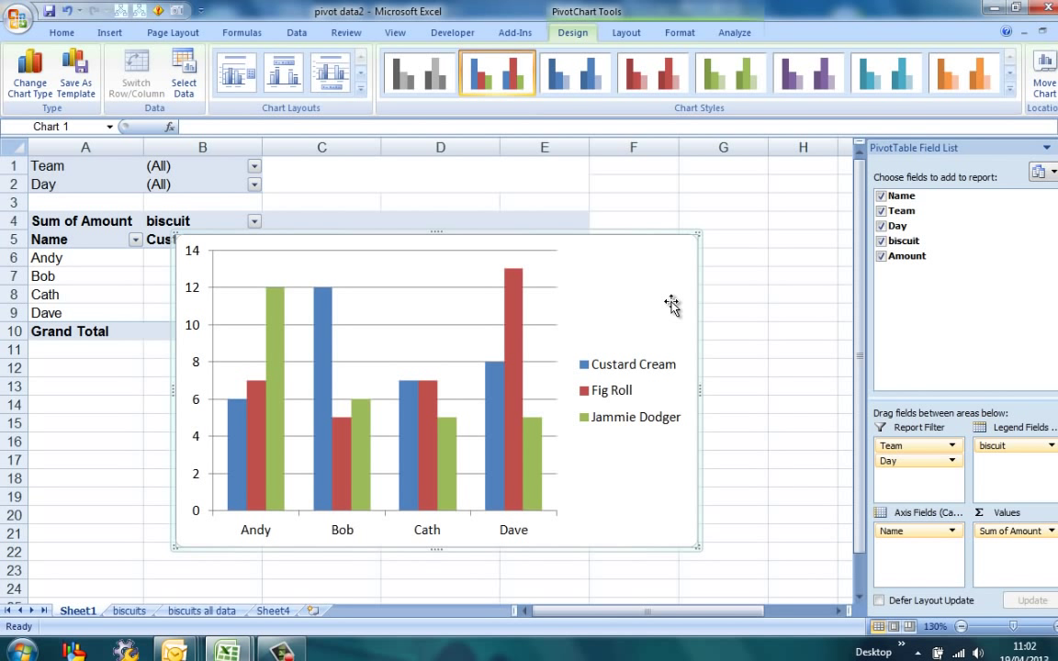
- Filter the pivot table and chart to the Yellow team, and reset the Team filter to all teams
left_click(255, 167)
left_click(132, 212)
left_click(144, 355)
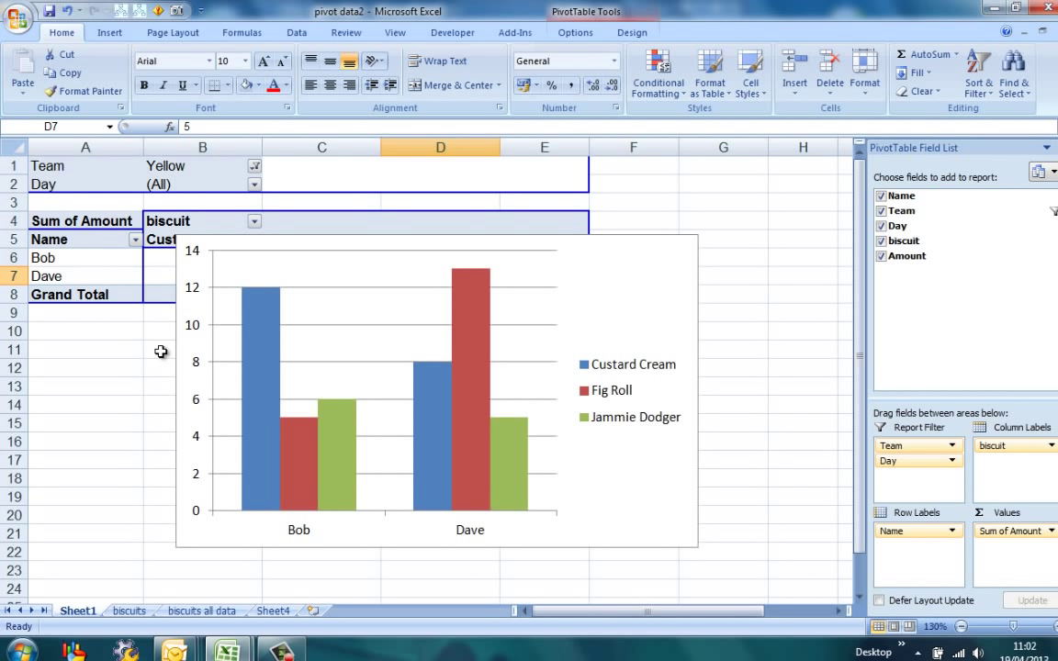
left_click(255, 167)
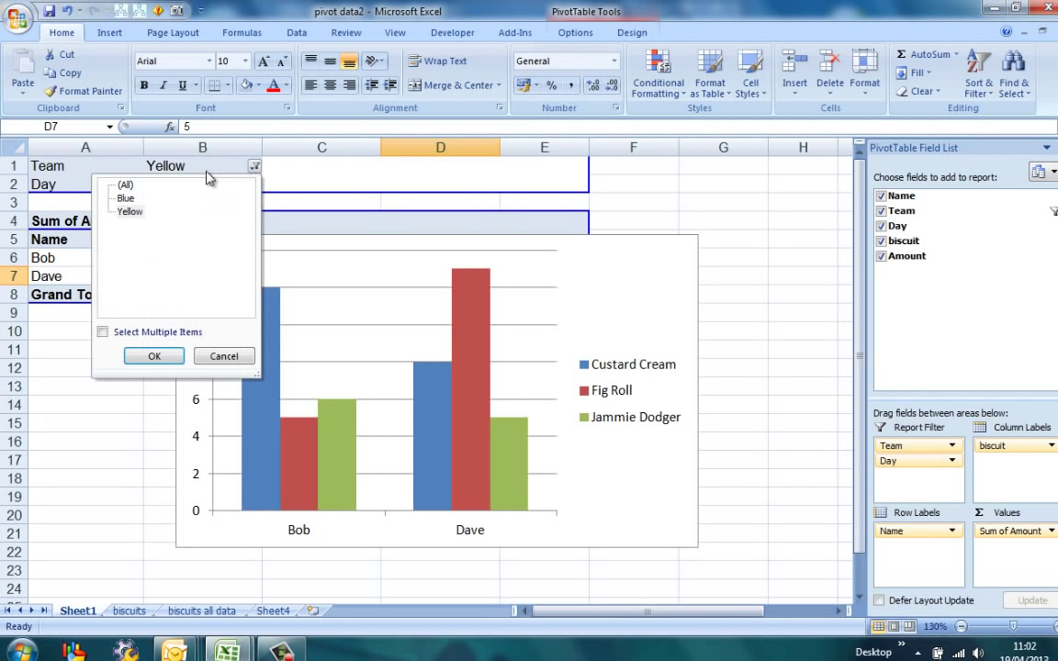
left_click(123, 183)
left_click(151, 356)
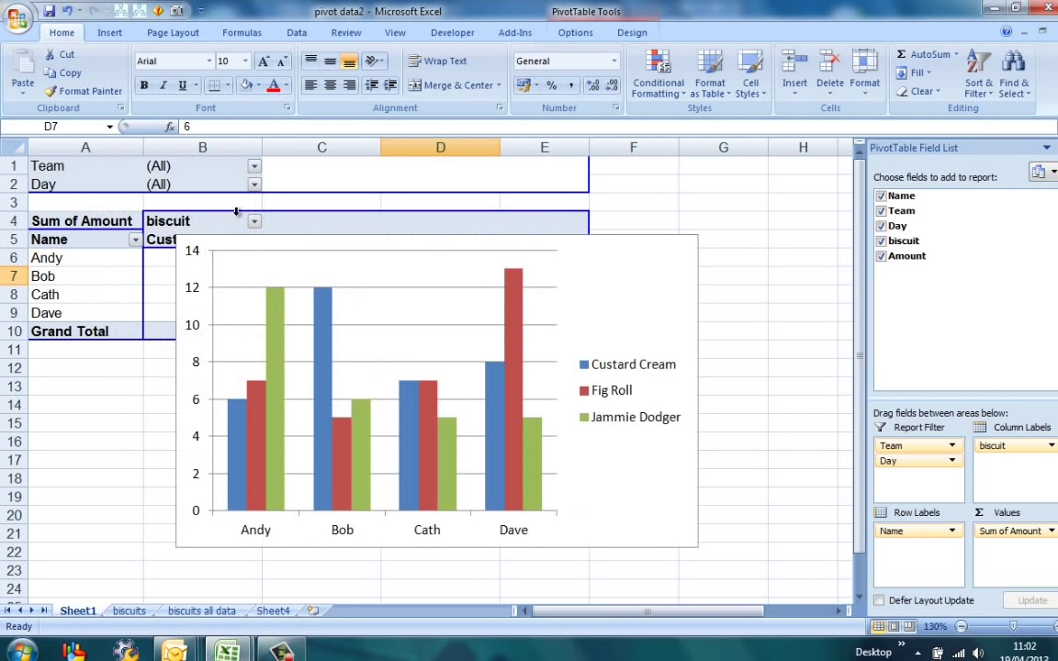
- Filter the Day field to 01 April 2013 and move the PivotChart below the pivot table
left_click(254, 184)
left_click(145, 217)
left_click(154, 375)
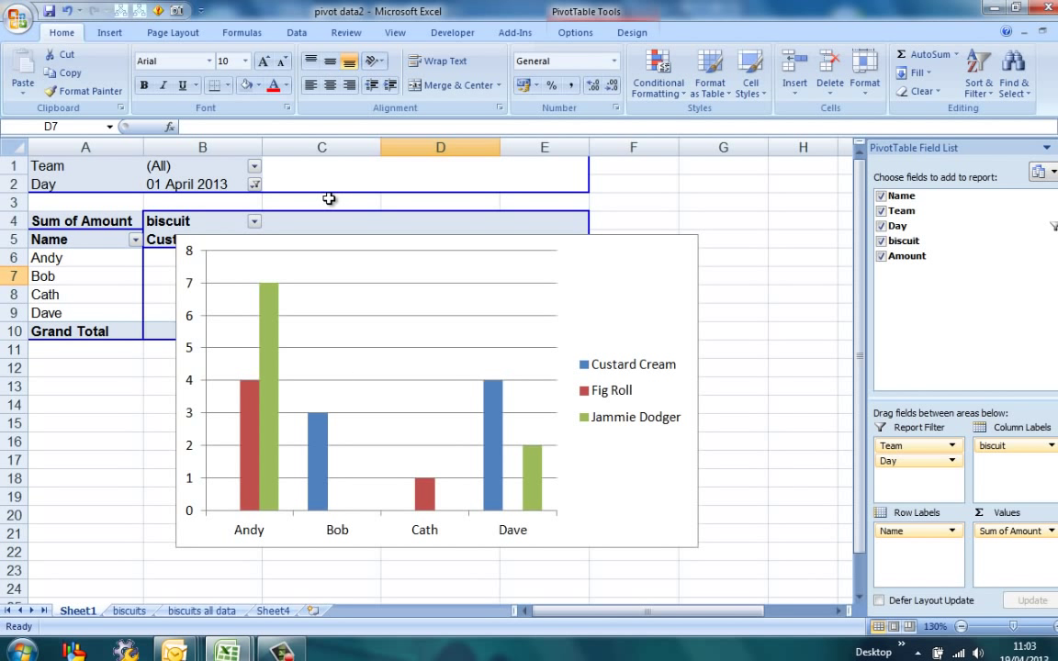
left_click(672, 256)
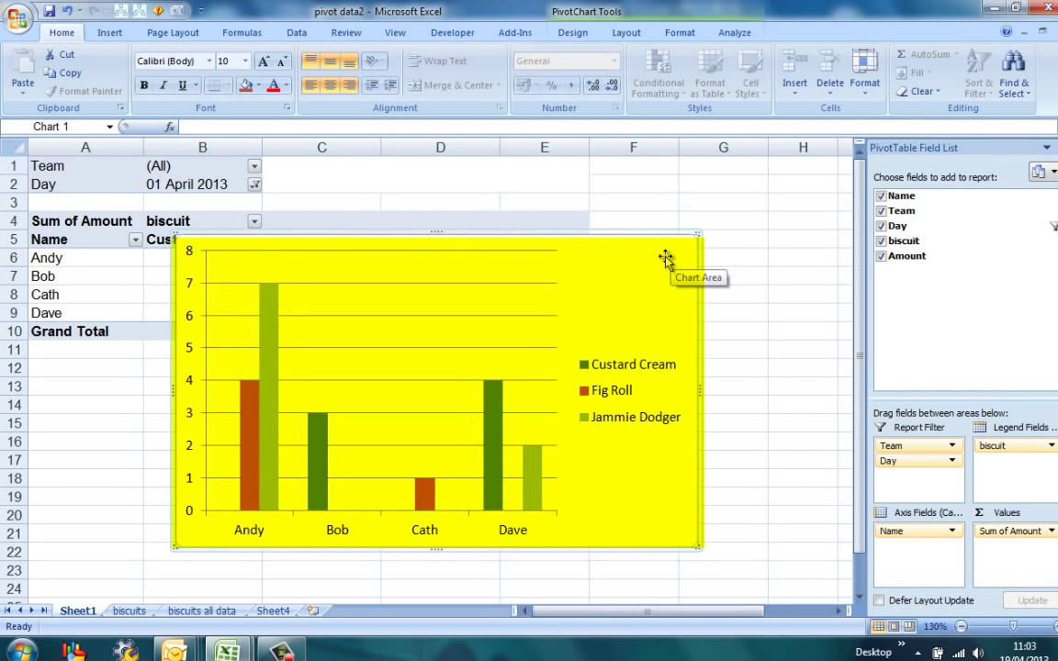
left_click_drag(668, 260, 732, 419)
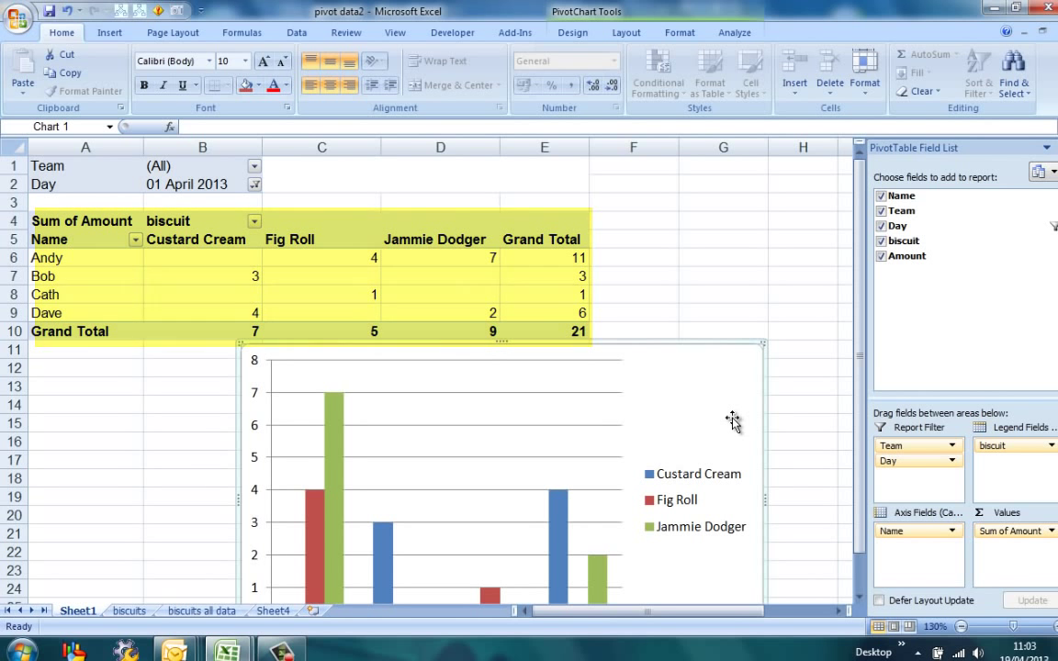
- On the biscuits sheet, change the Amount in cell G2 to 100
left_click(132, 613)
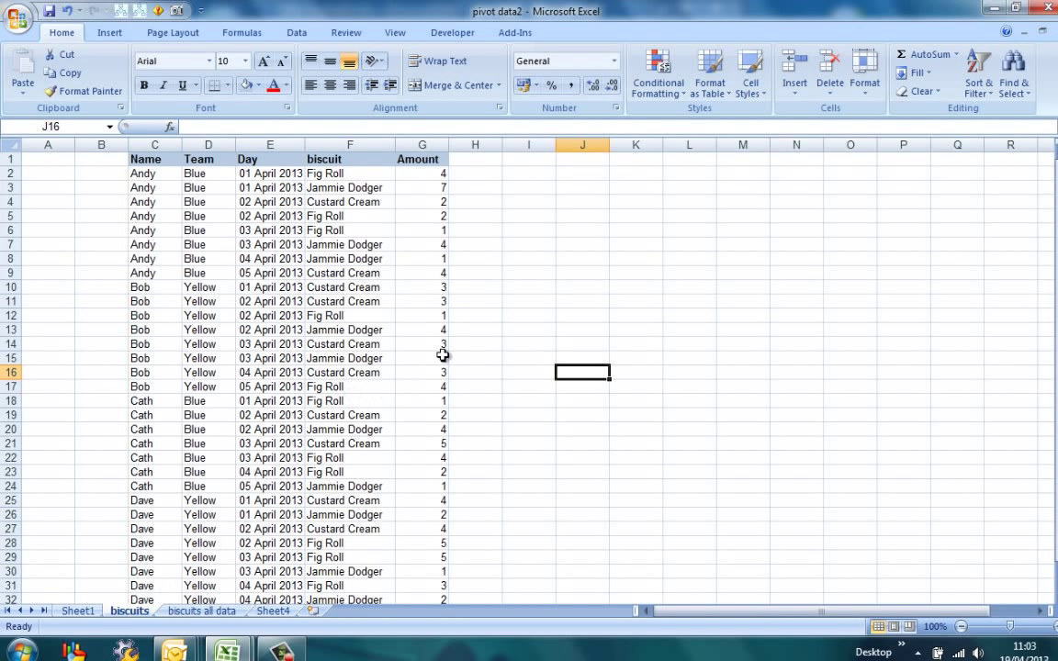
left_click(429, 175)
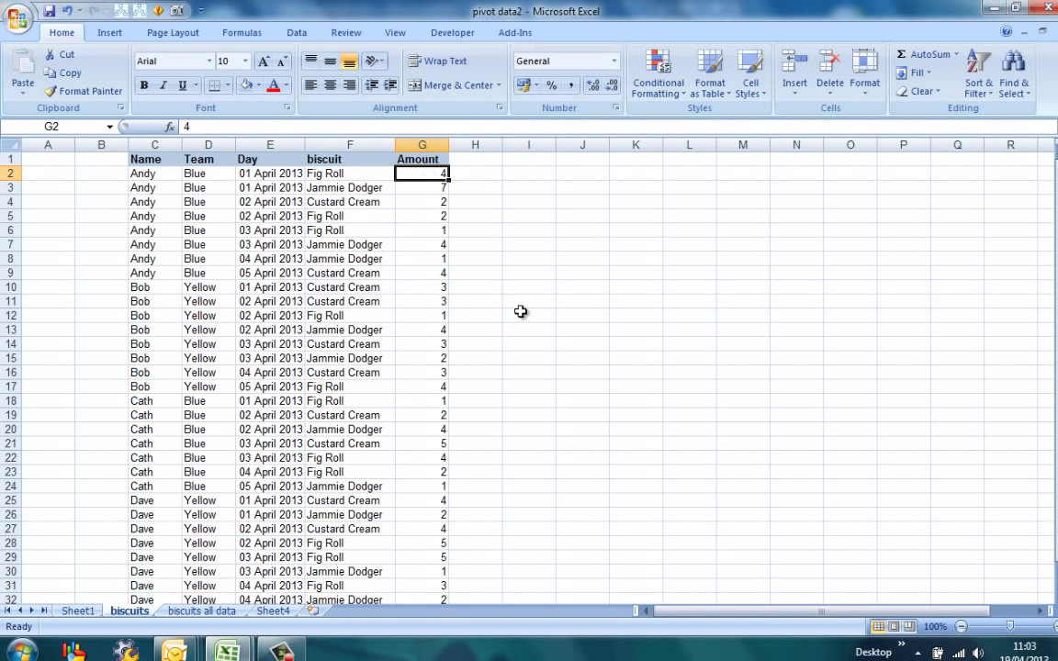
type("100")
key("Return")
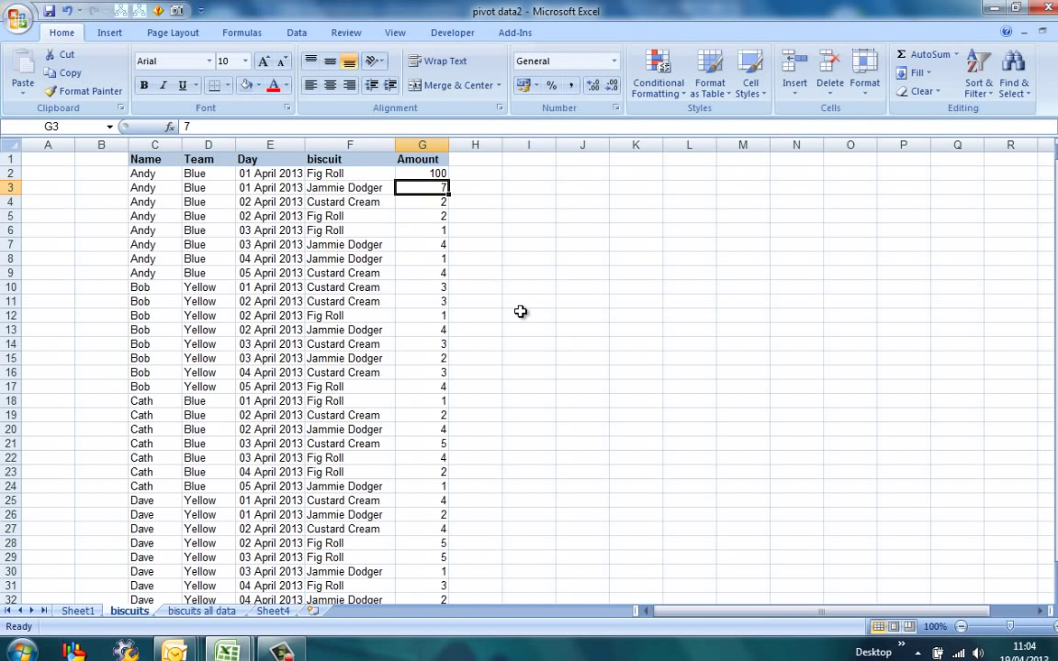
- Move the PivotChart on Sheet1 slightly up, and refresh the pivot table from the edited biscuits data
left_click(89, 612)
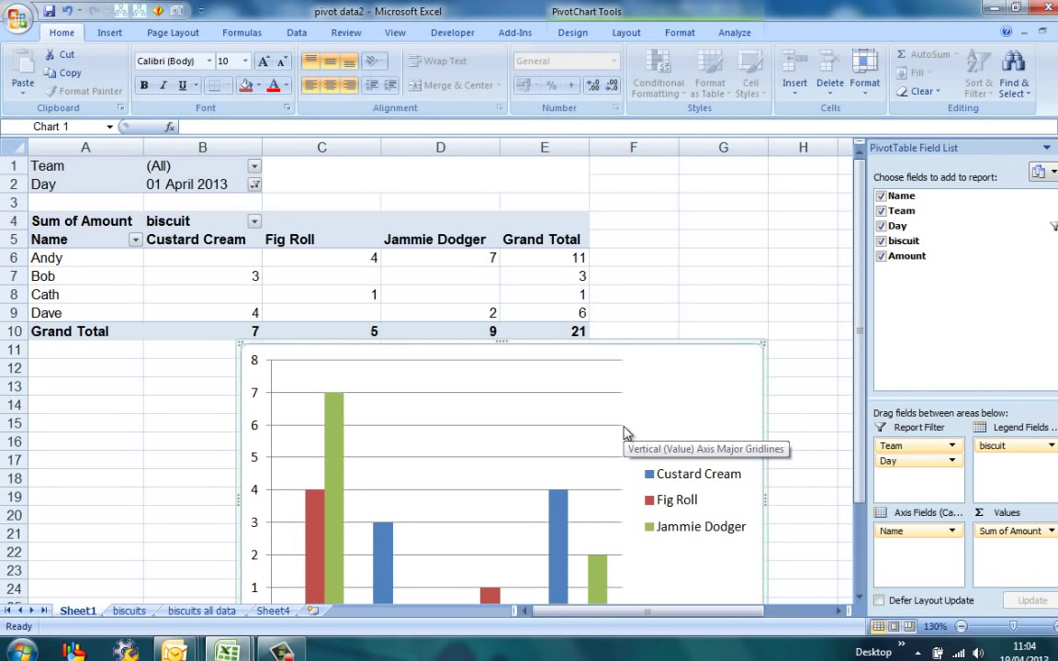
mouse_move(670, 381)
left_mouse_down()
mouse_move(678, 301)
mouse_move(682, 350)
left_mouse_up()
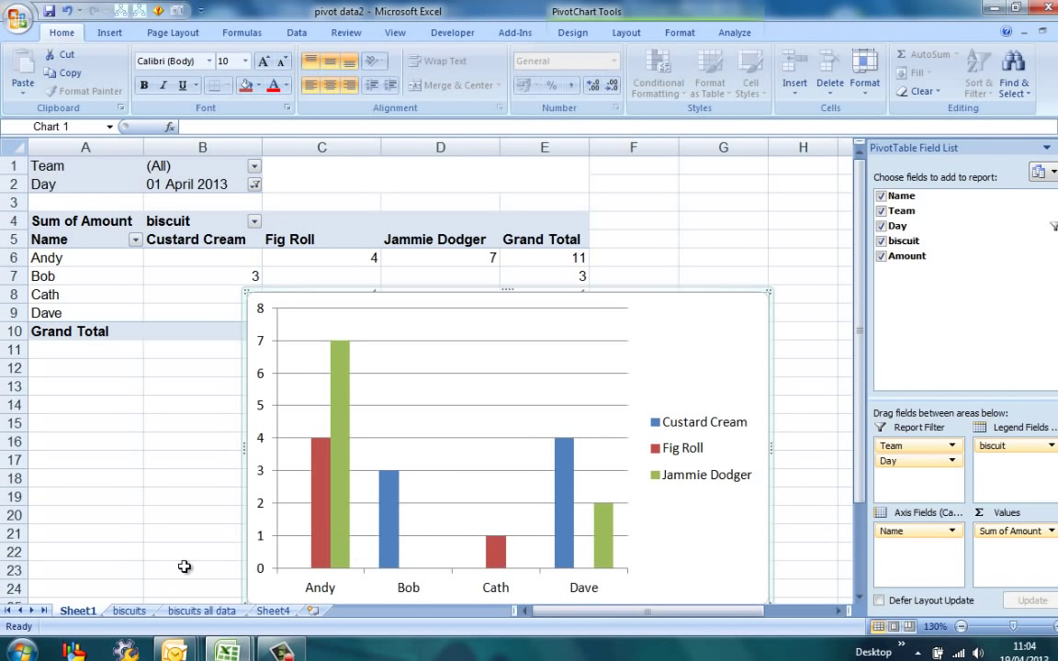
left_click(129, 610)
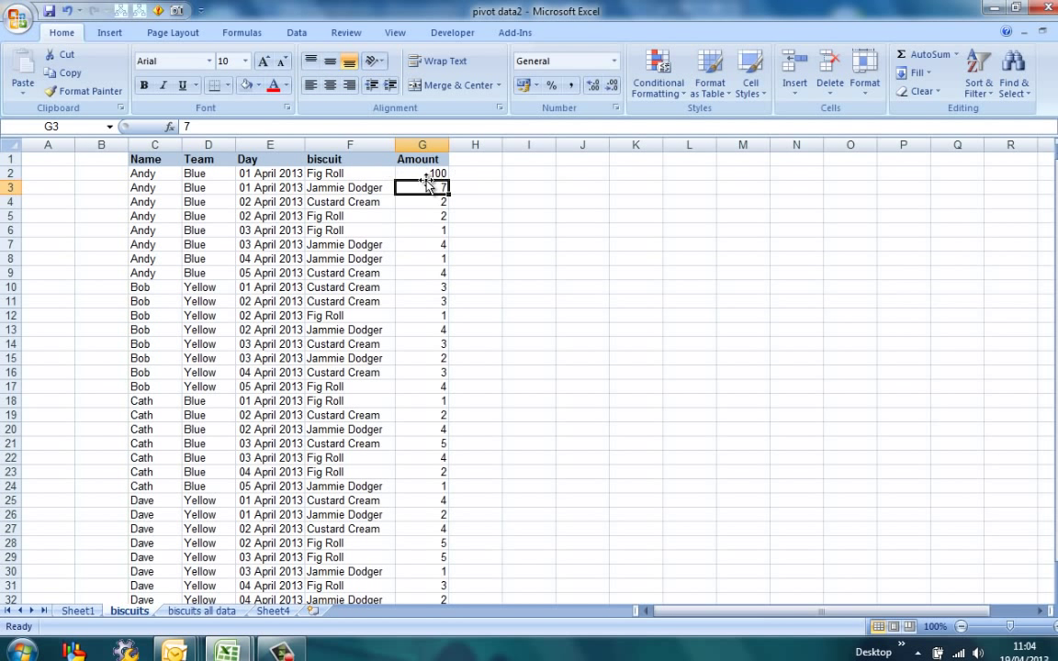
left_click(83, 612)
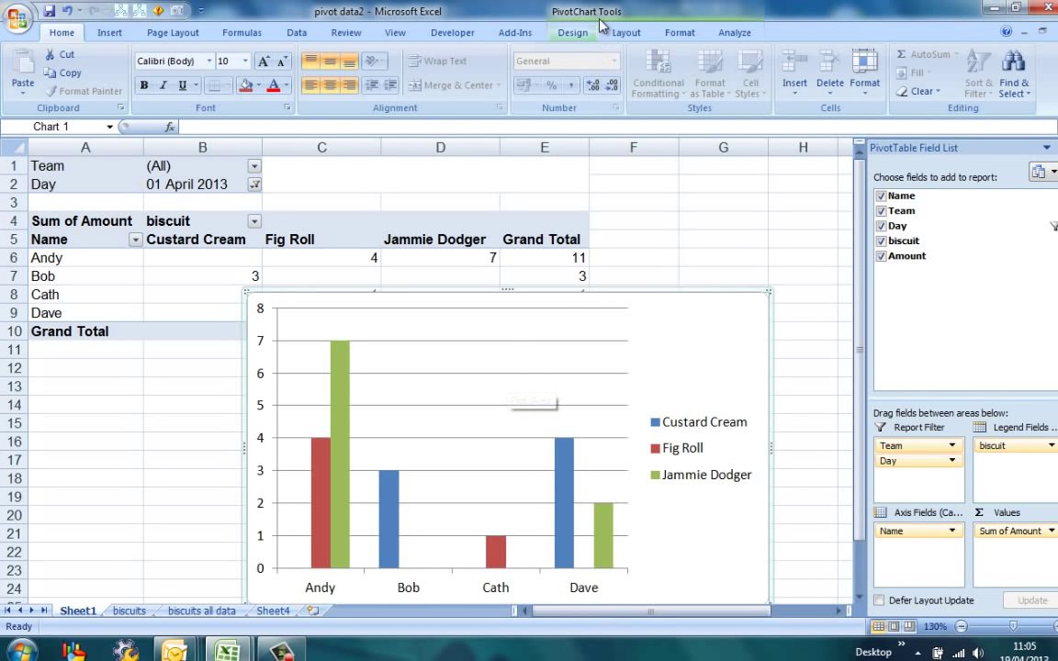
left_click(377, 260)
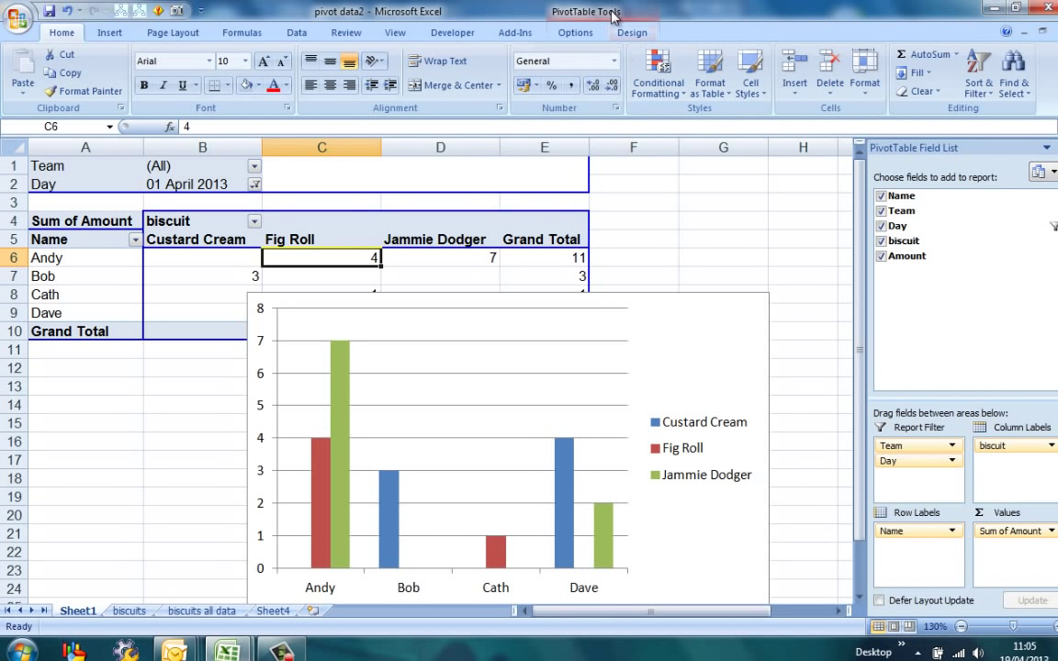
left_click(572, 30)
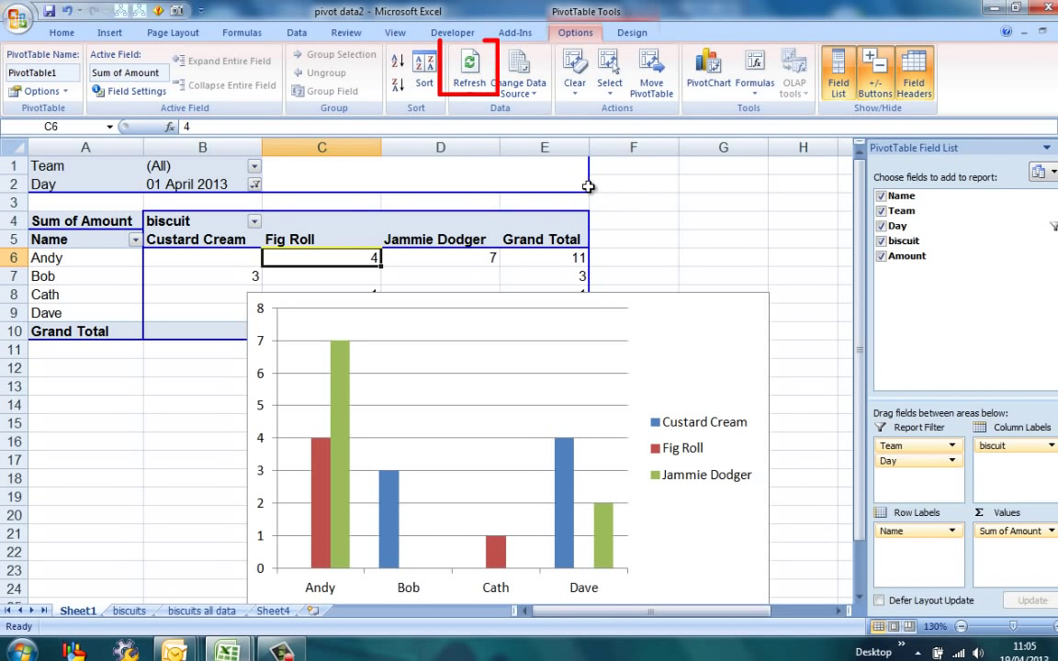
left_click(459, 66)
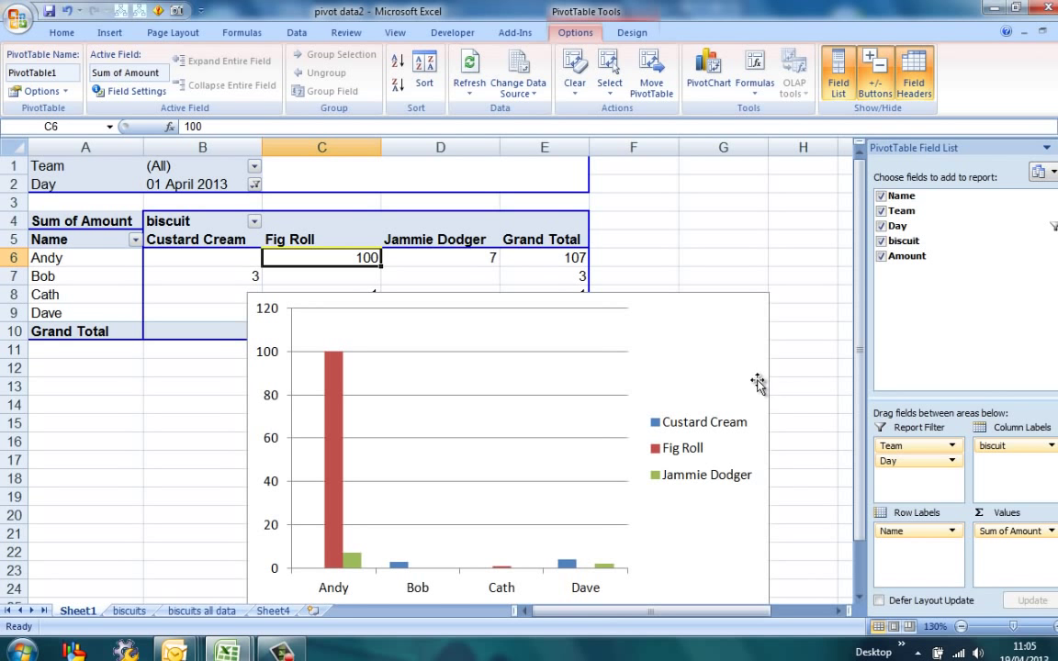
- Insert a pivot table on a new worksheet from the data on the biscuits all data sheet
left_click(129, 611)
scroll(314, 541, "down", 3)
scroll(316, 541, "up", 3)
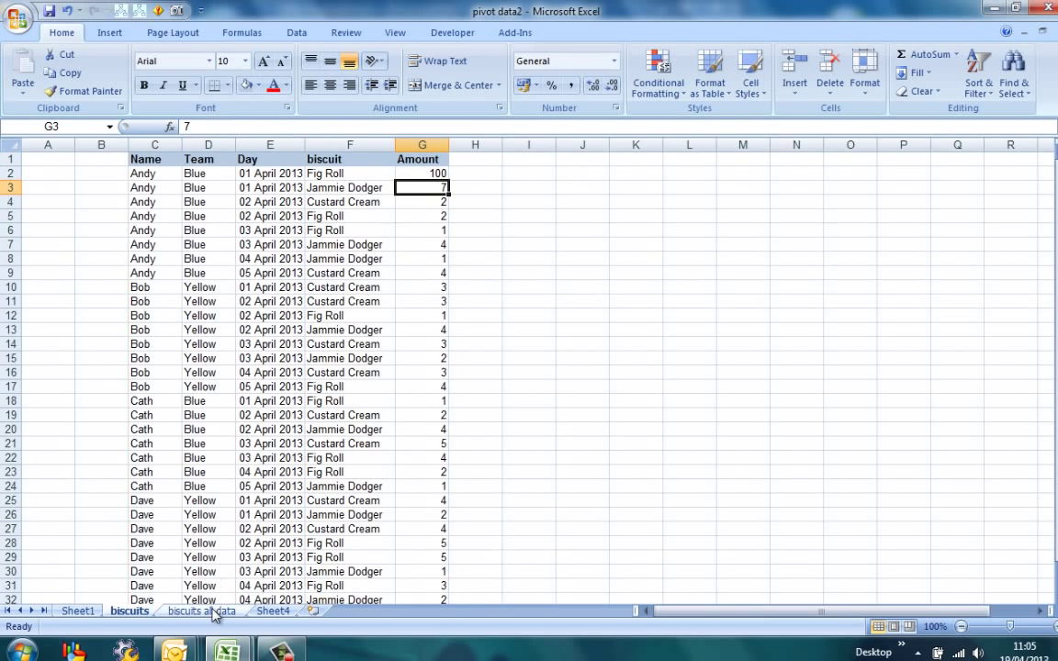
key("ctrl+Page_Down")
scroll(313, 397, "down", 20)
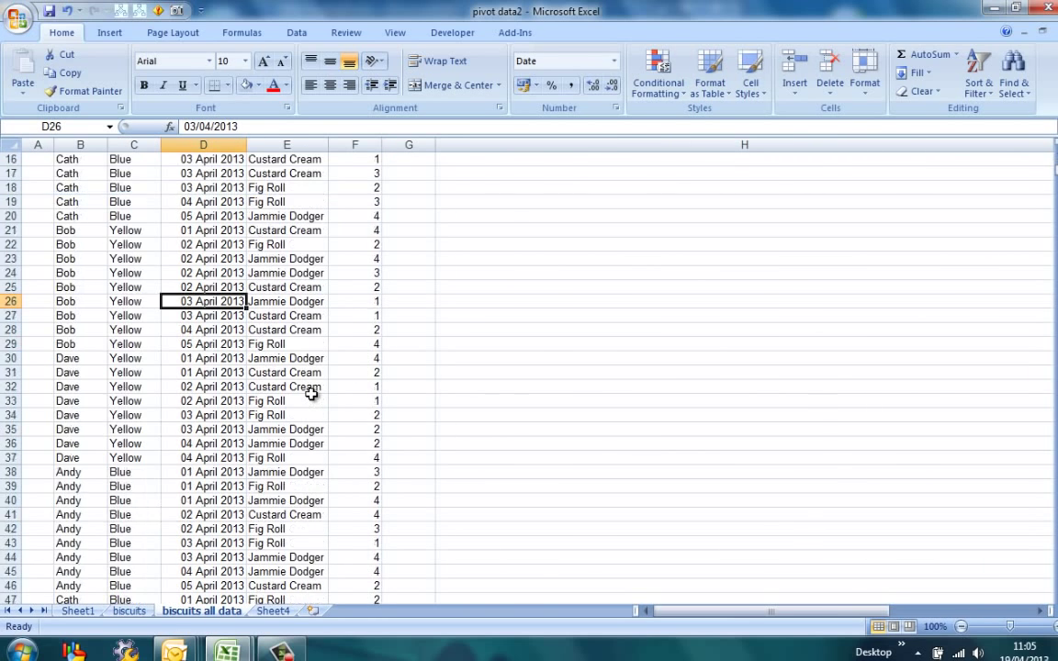
scroll(319, 420, "up", 20)
scroll(305, 404, "up", 13)
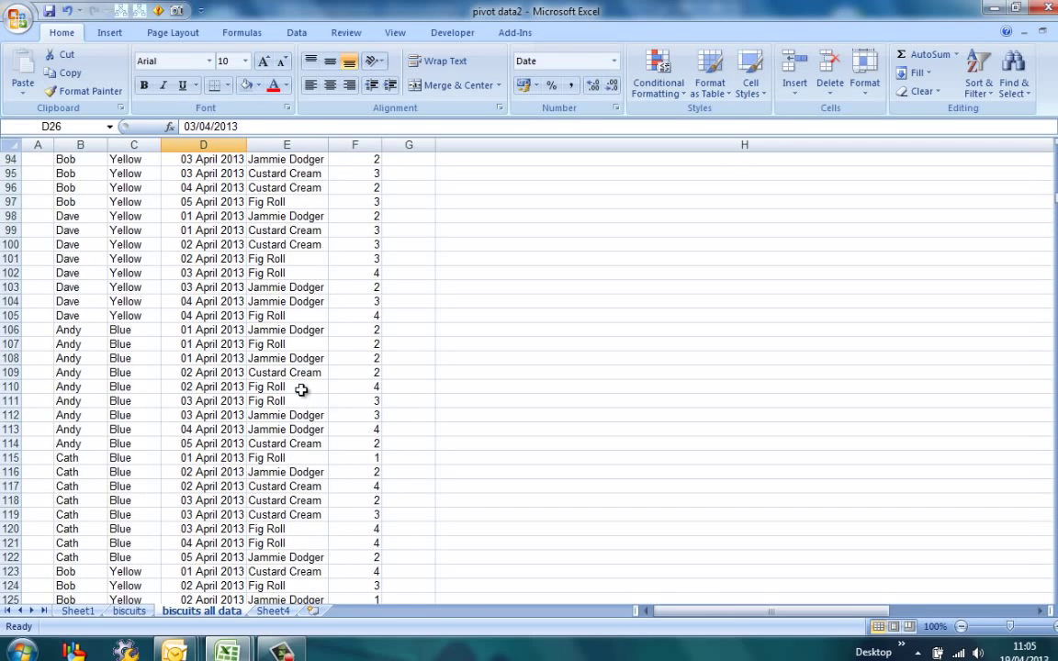
left_click(225, 244)
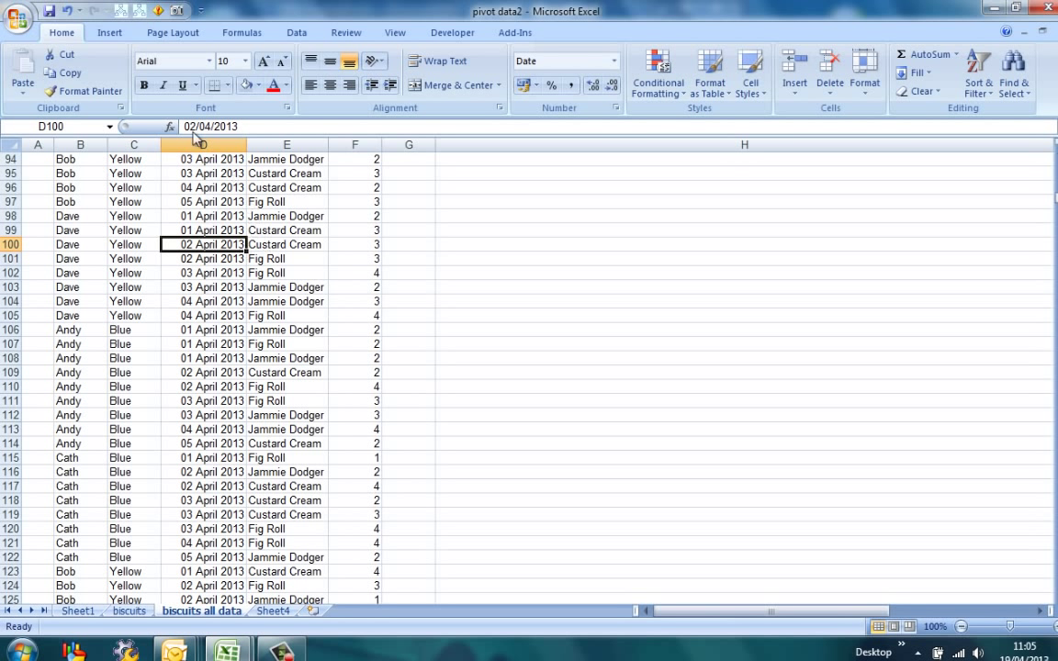
left_click(110, 33)
left_click(28, 68)
left_click(800, 395)
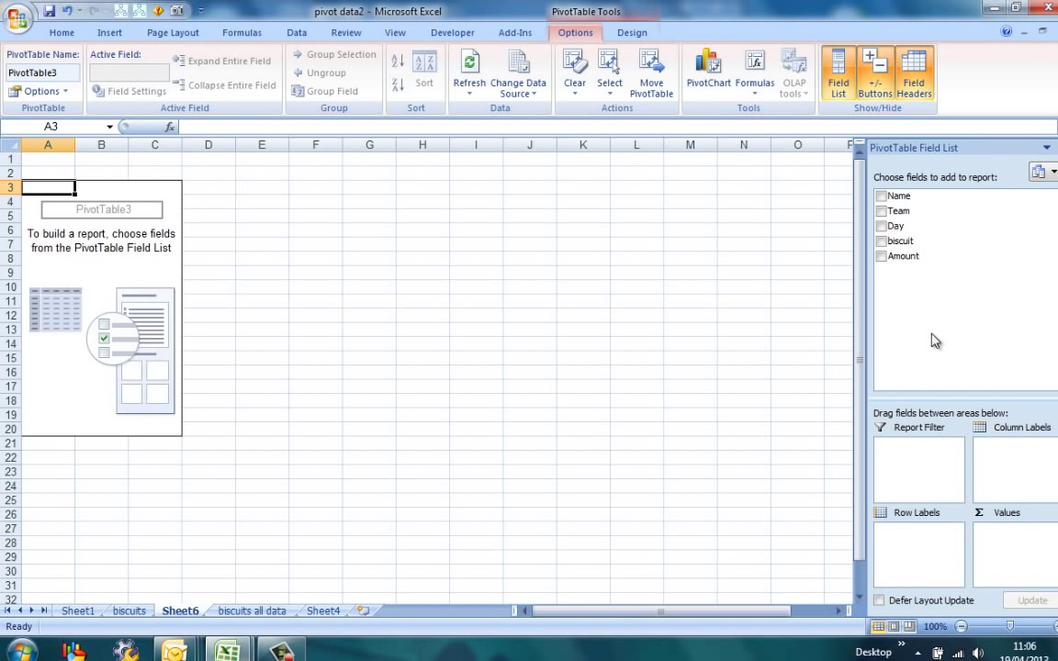
- Lay out the new pivot table with Name as row labels, biscuit as column labels and Amount as values
left_click_drag(900, 196, 909, 548)
mouse_move(914, 241)
left_mouse_down()
mouse_move(1009, 401)
mouse_move(1010, 455)
left_mouse_up()
mouse_move(914, 257)
left_mouse_down()
mouse_move(998, 471)
mouse_move(1015, 545)
left_mouse_up()
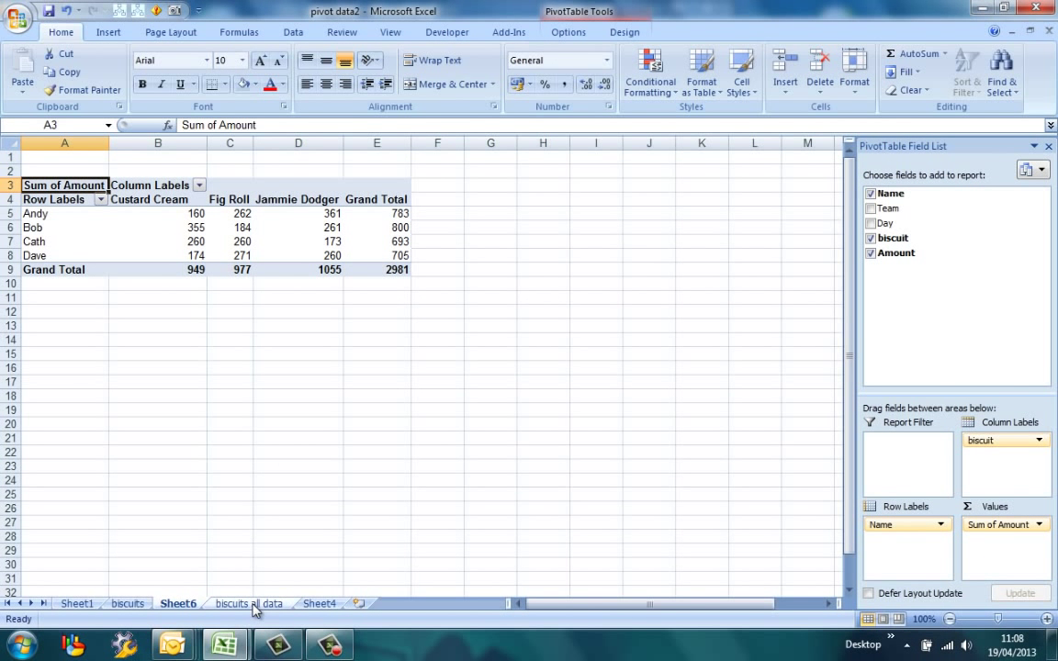
- Remove Name and biscuit from the Sheet6 pivot table and use Day as its row labels
left_click(253, 606)
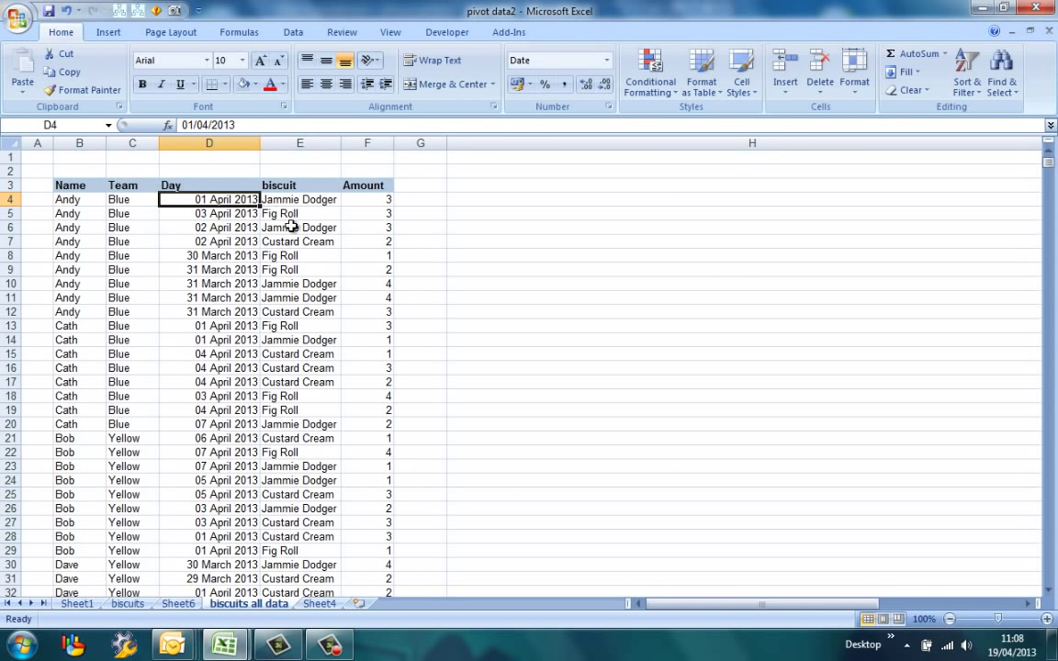
left_click_drag(1048, 162, 590, 288)
left_click(178, 604)
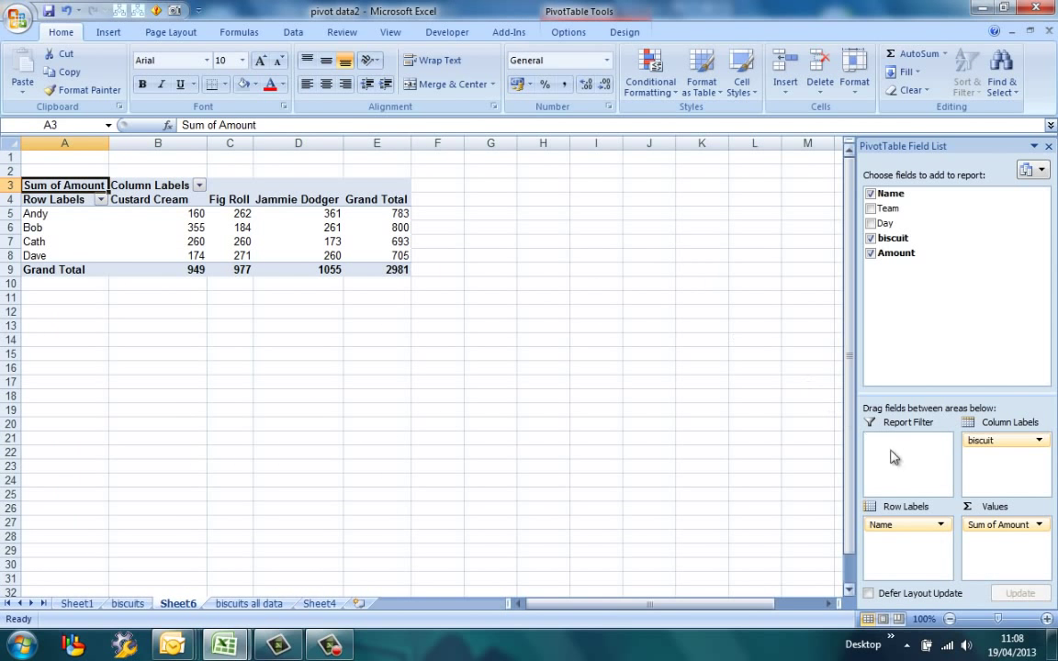
left_click_drag(881, 525, 790, 505)
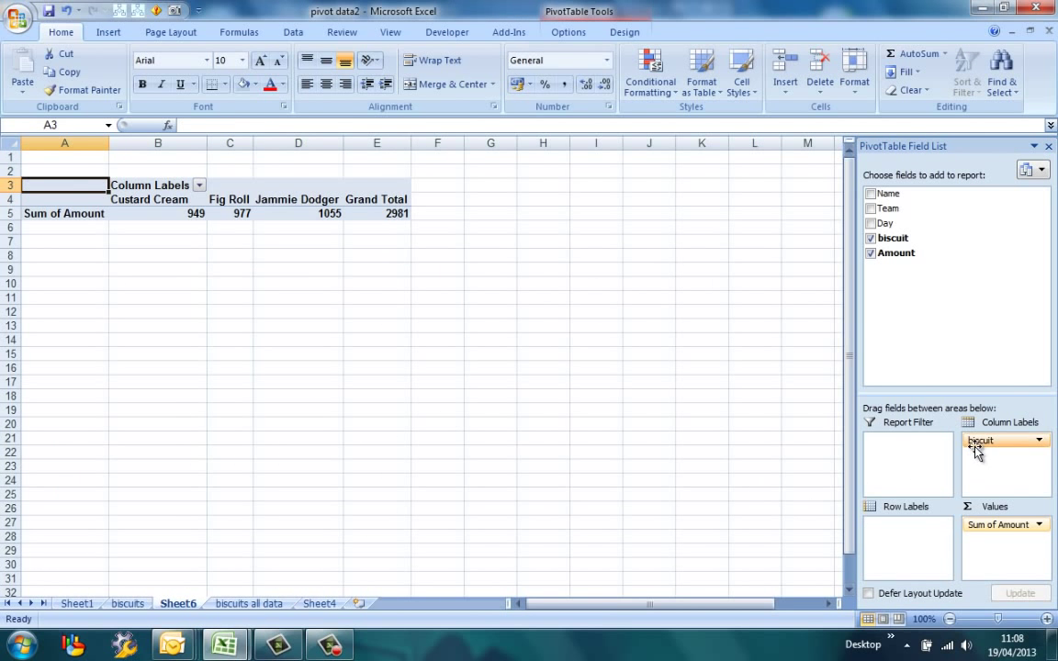
left_click_drag(976, 450, 703, 390)
left_click_drag(885, 223, 908, 537)
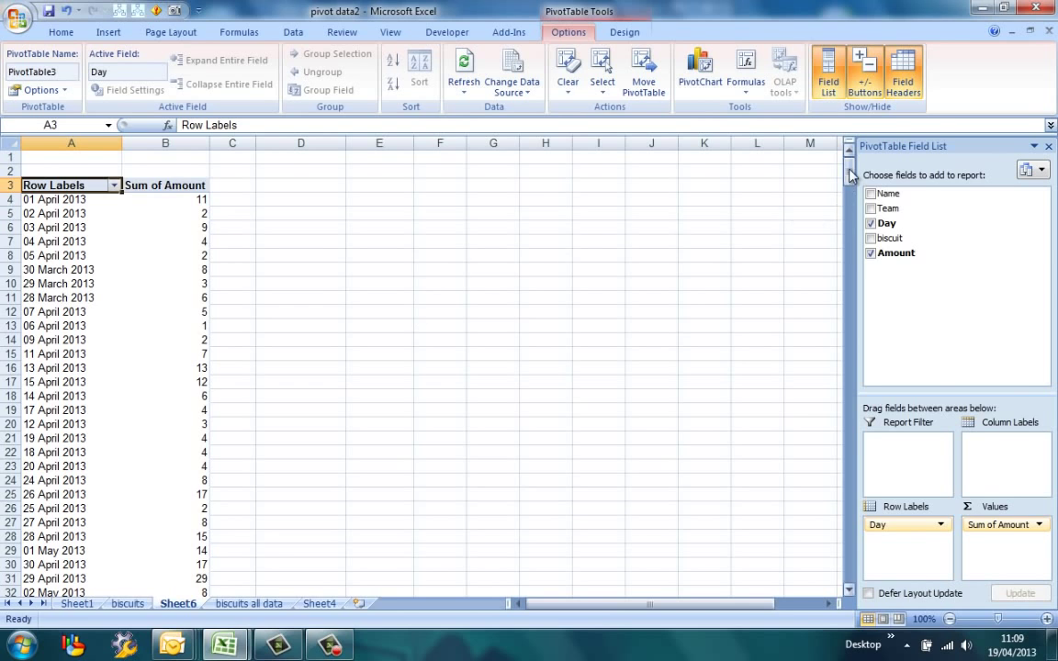
mouse_move(850, 170)
left_mouse_down()
mouse_move(819, 479)
mouse_move(827, 533)
mouse_move(860, 389)
mouse_move(854, 174)
left_mouse_up()
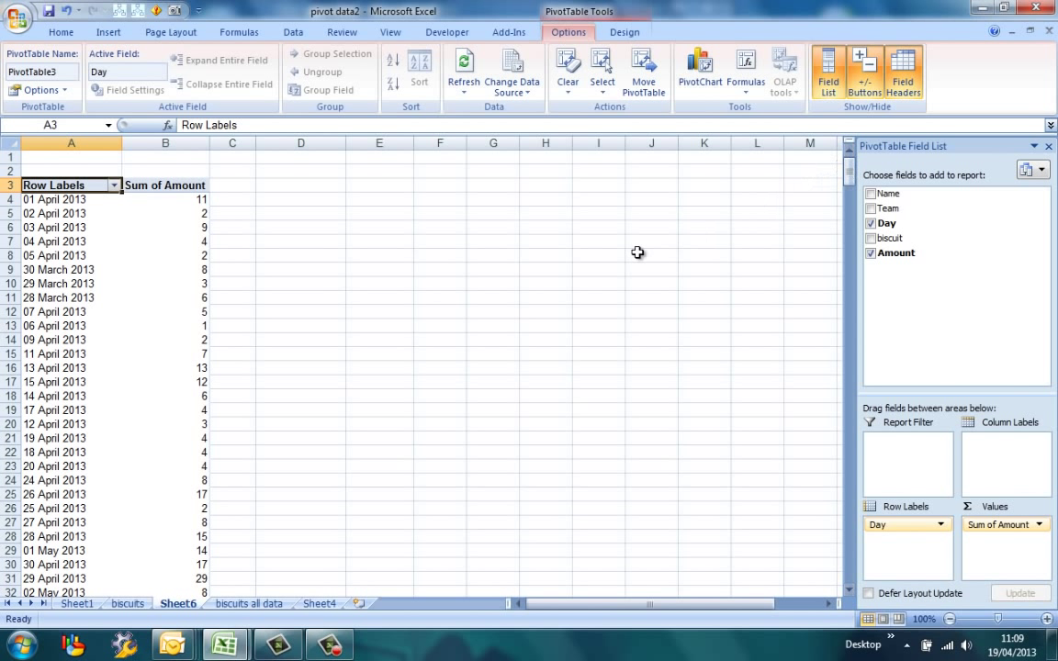
- Group the Day row labels by Months and Years, and add biscuit as column labels
right_click(49, 329)
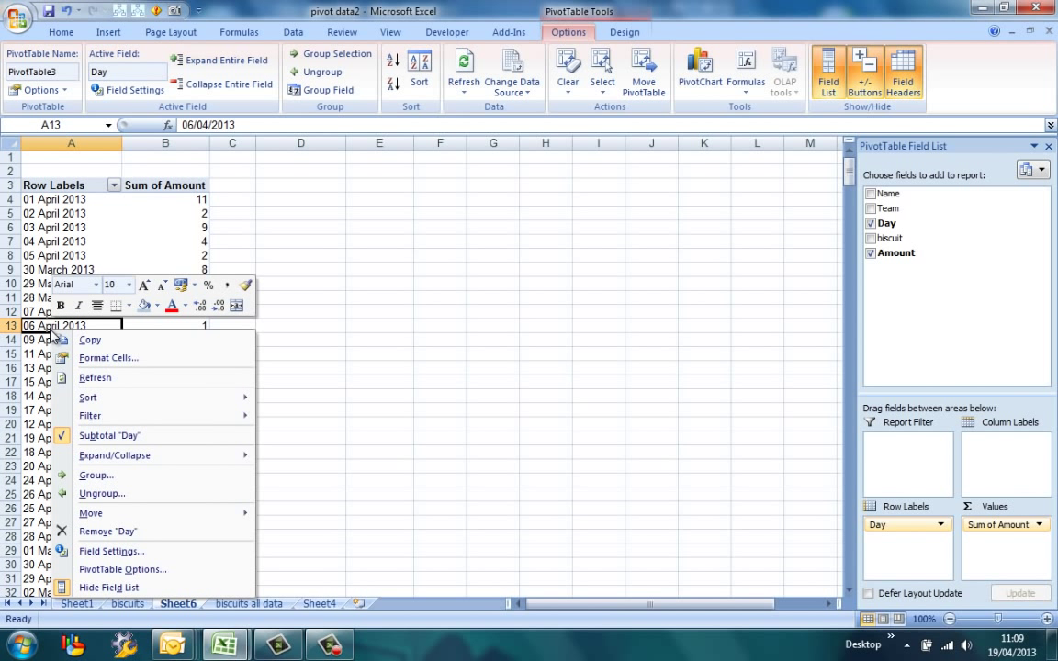
left_click(95, 476)
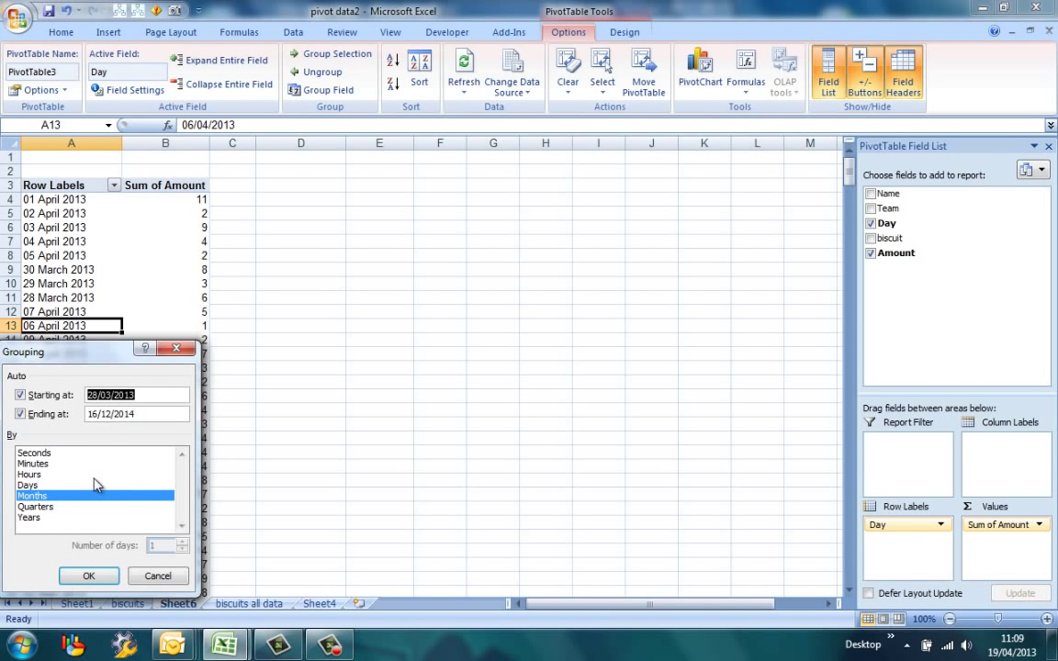
left_click_drag(77, 356, 174, 242)
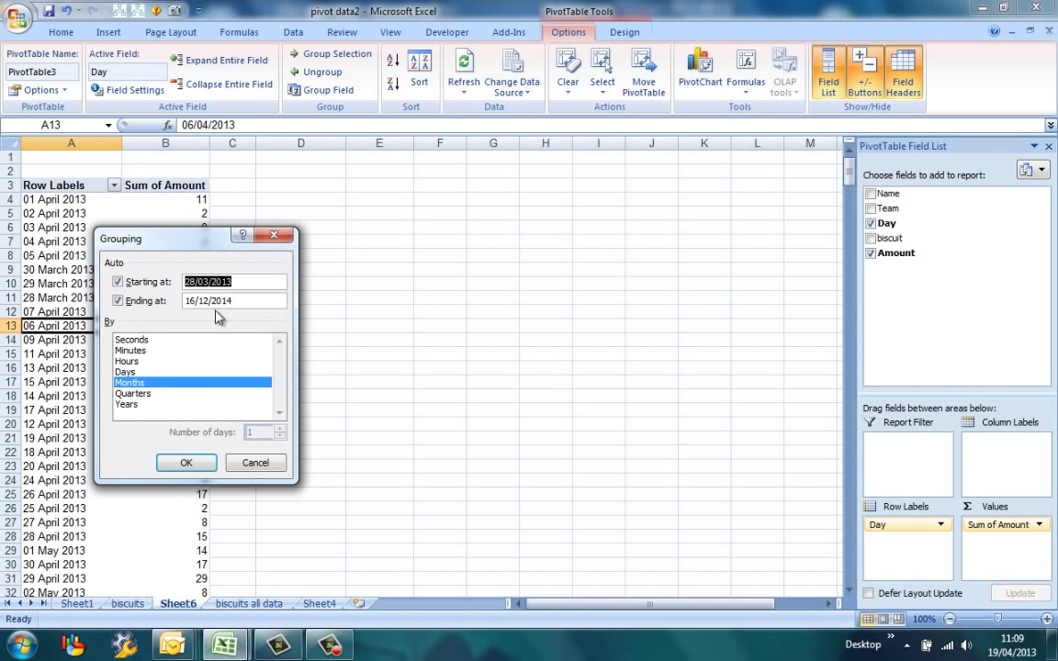
left_click(128, 404)
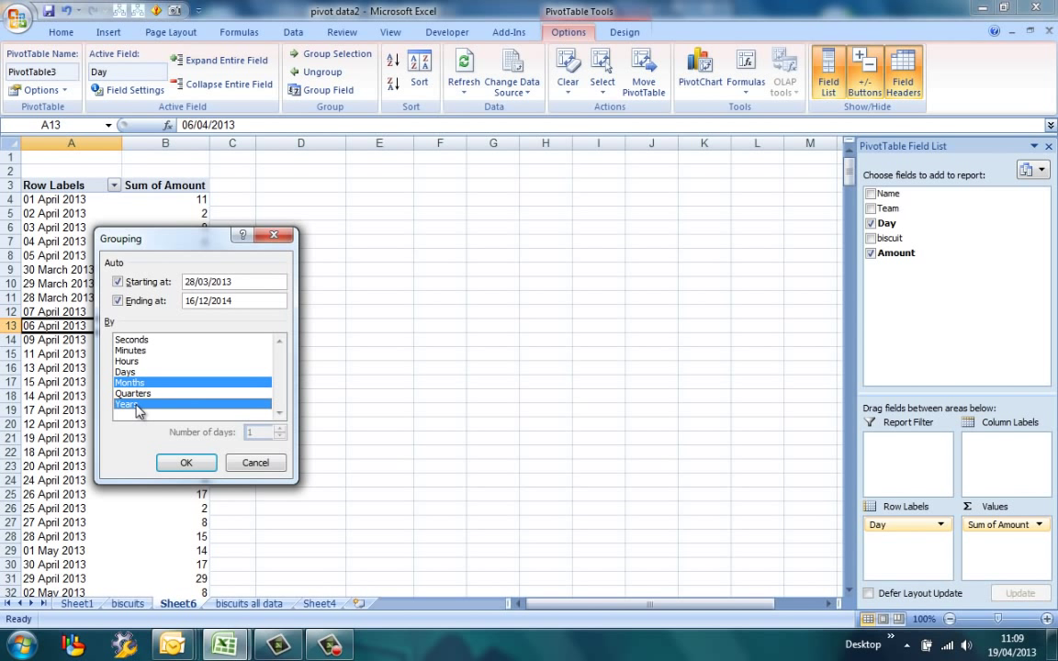
left_click(187, 464)
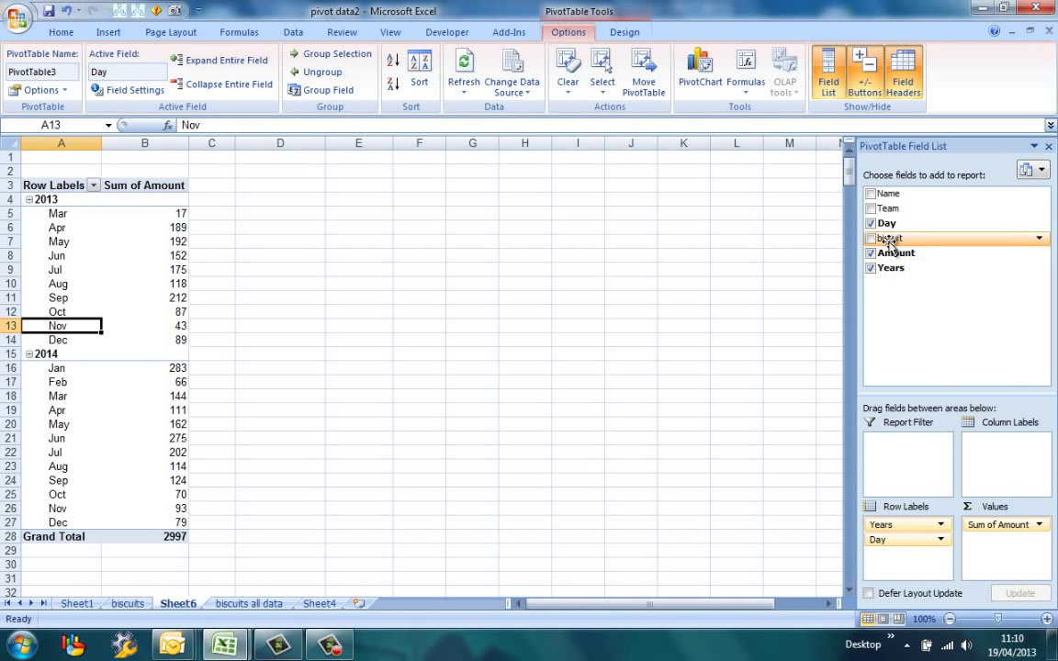
left_click_drag(883, 238, 994, 457)
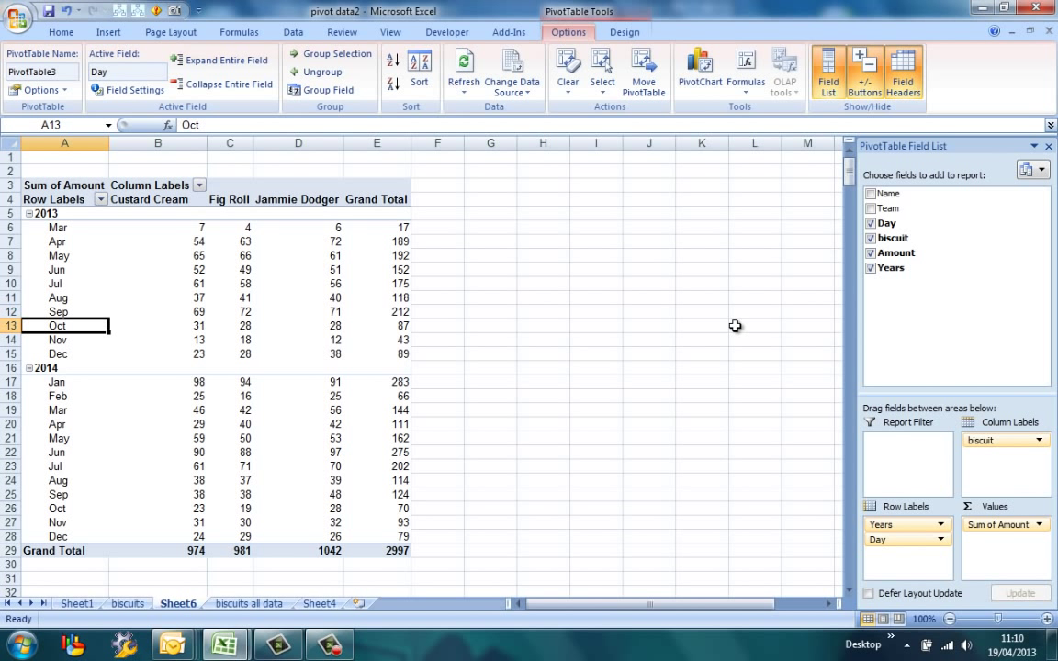